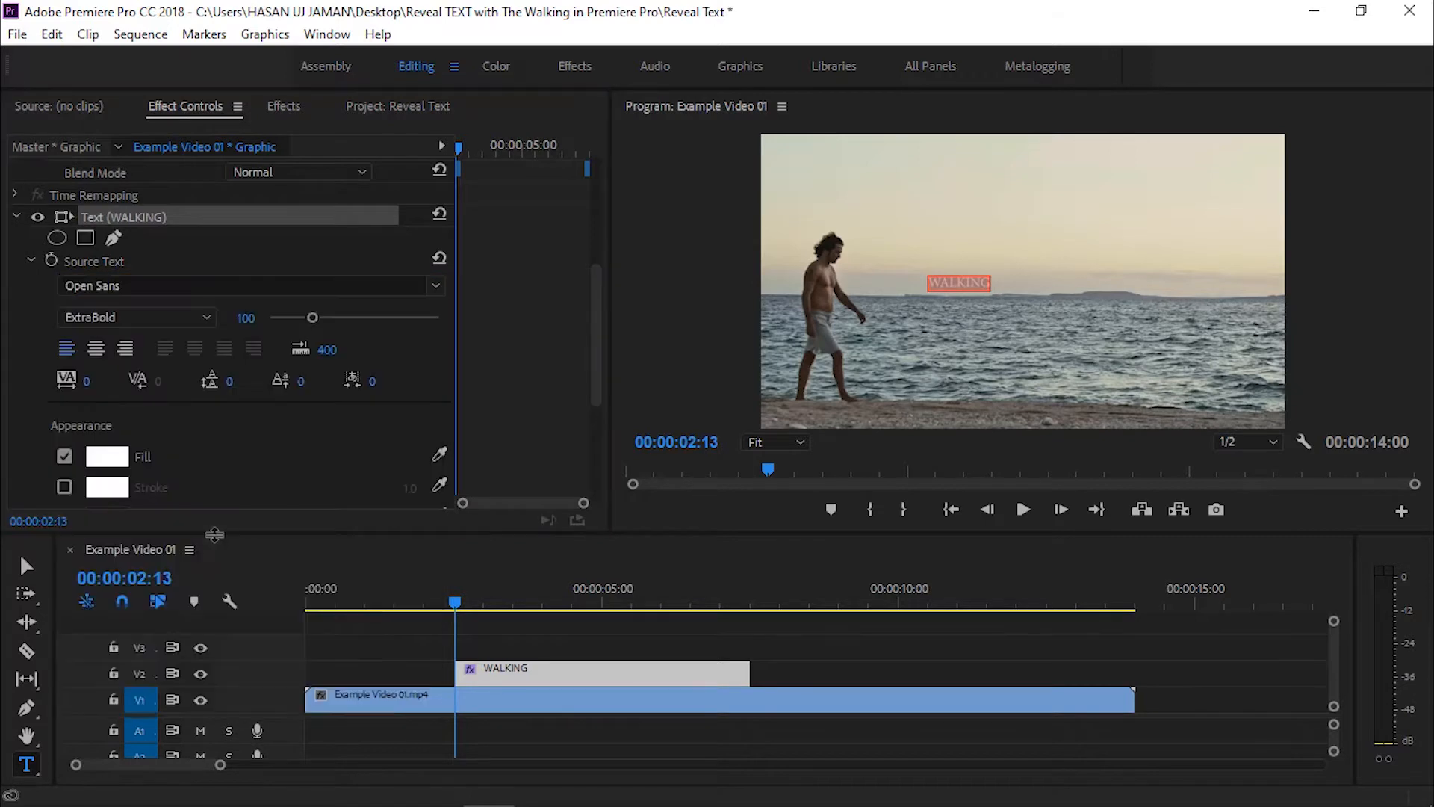
- Set the font size of the WALKING text to 350
click(246, 318)
text(350)
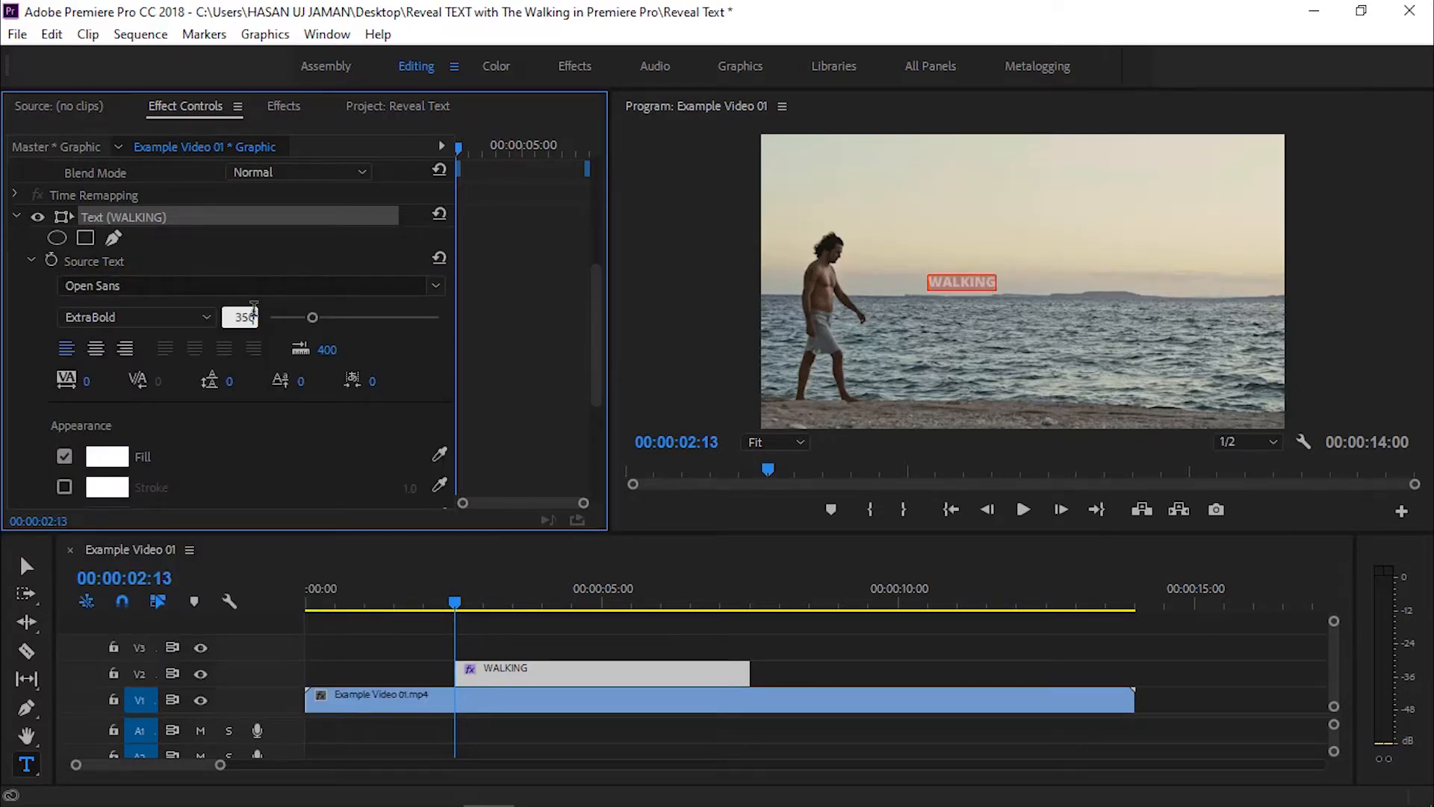
key(Return)
- Enable a shadow on the WALKING text and set the shadow opacity to 80%
drag(596, 275, 599, 321)
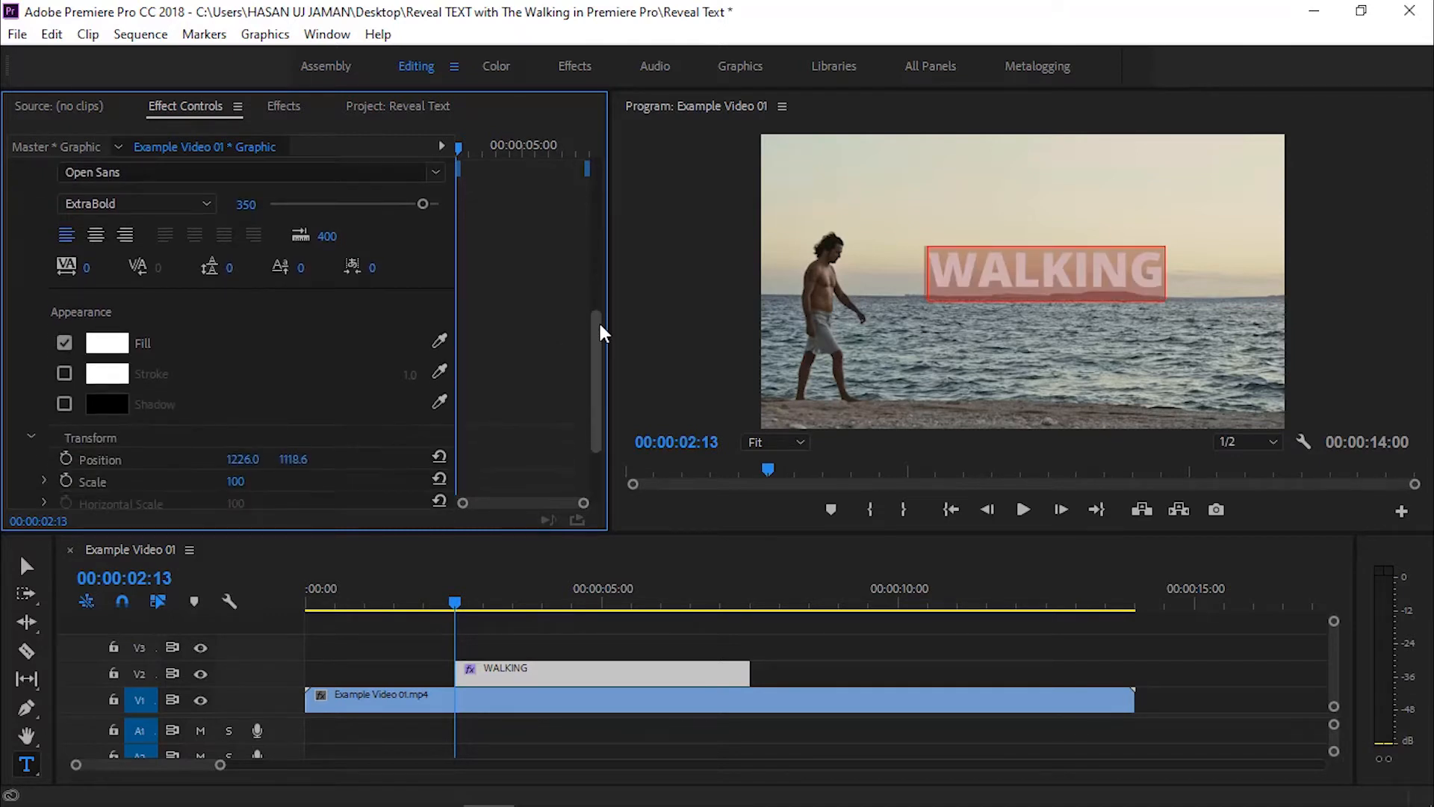
click(63, 400)
drag(602, 321, 600, 351)
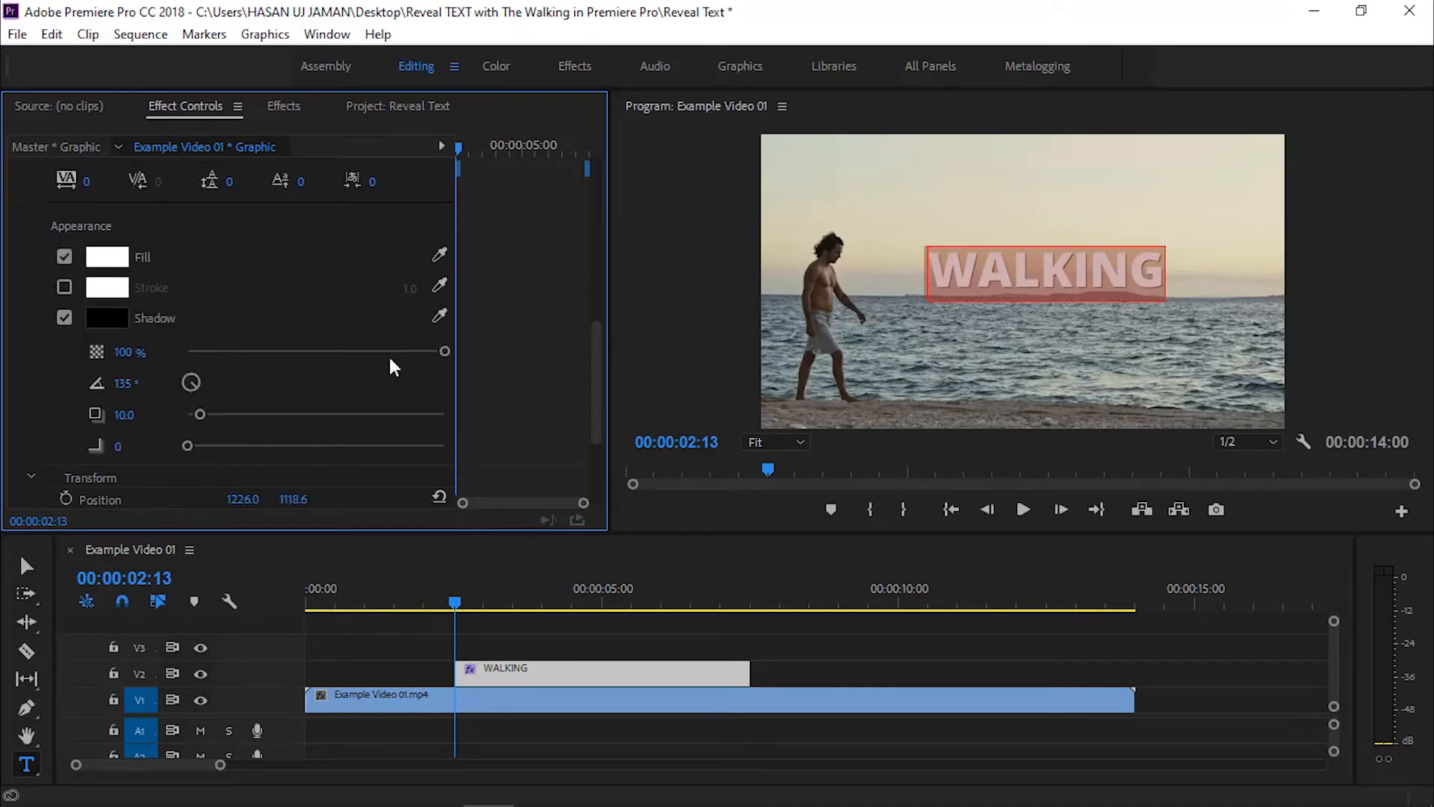
click(139, 351)
text(80)
key(Return)
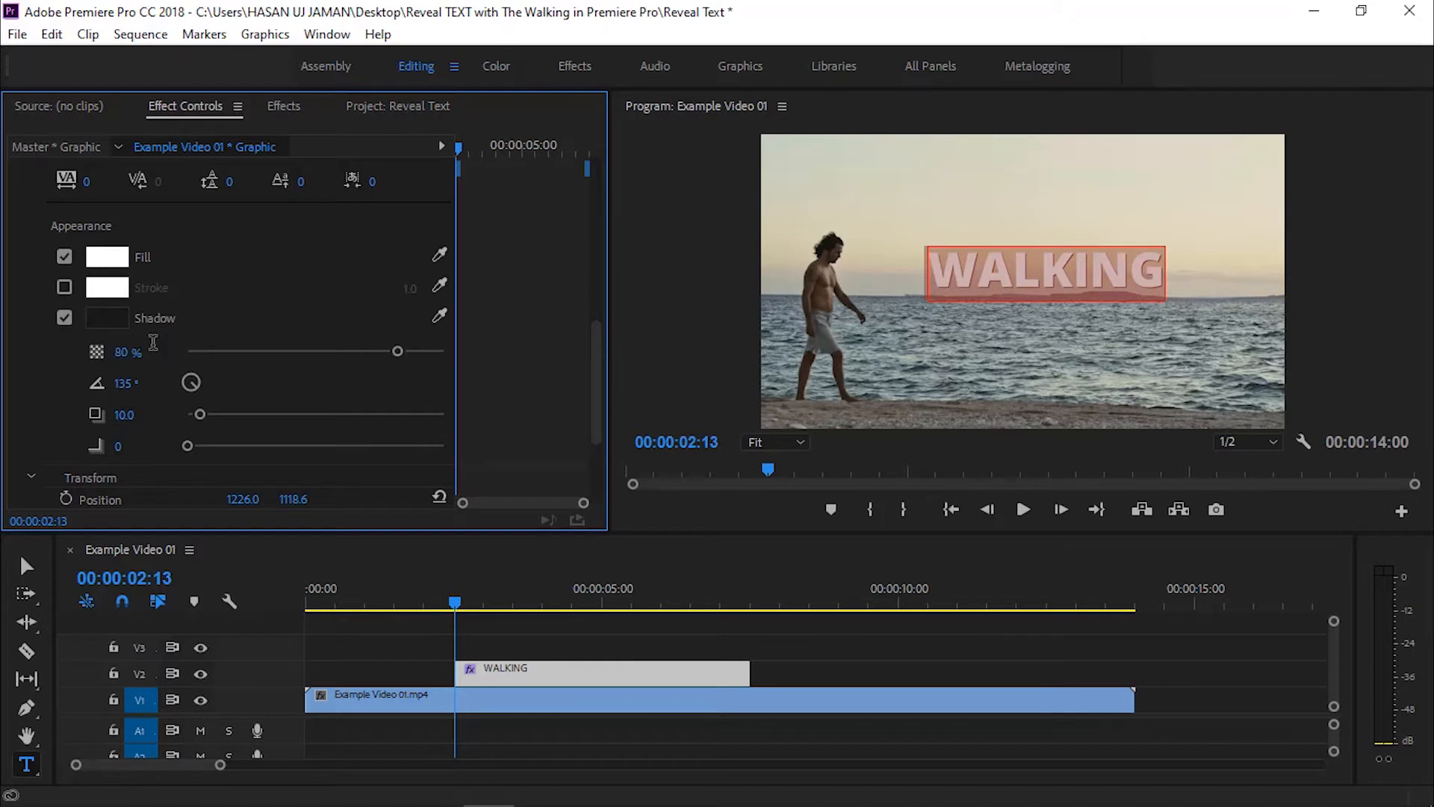
- Set the text shadow's distance to 20 and its blur to 100
click(127, 415)
text(20)
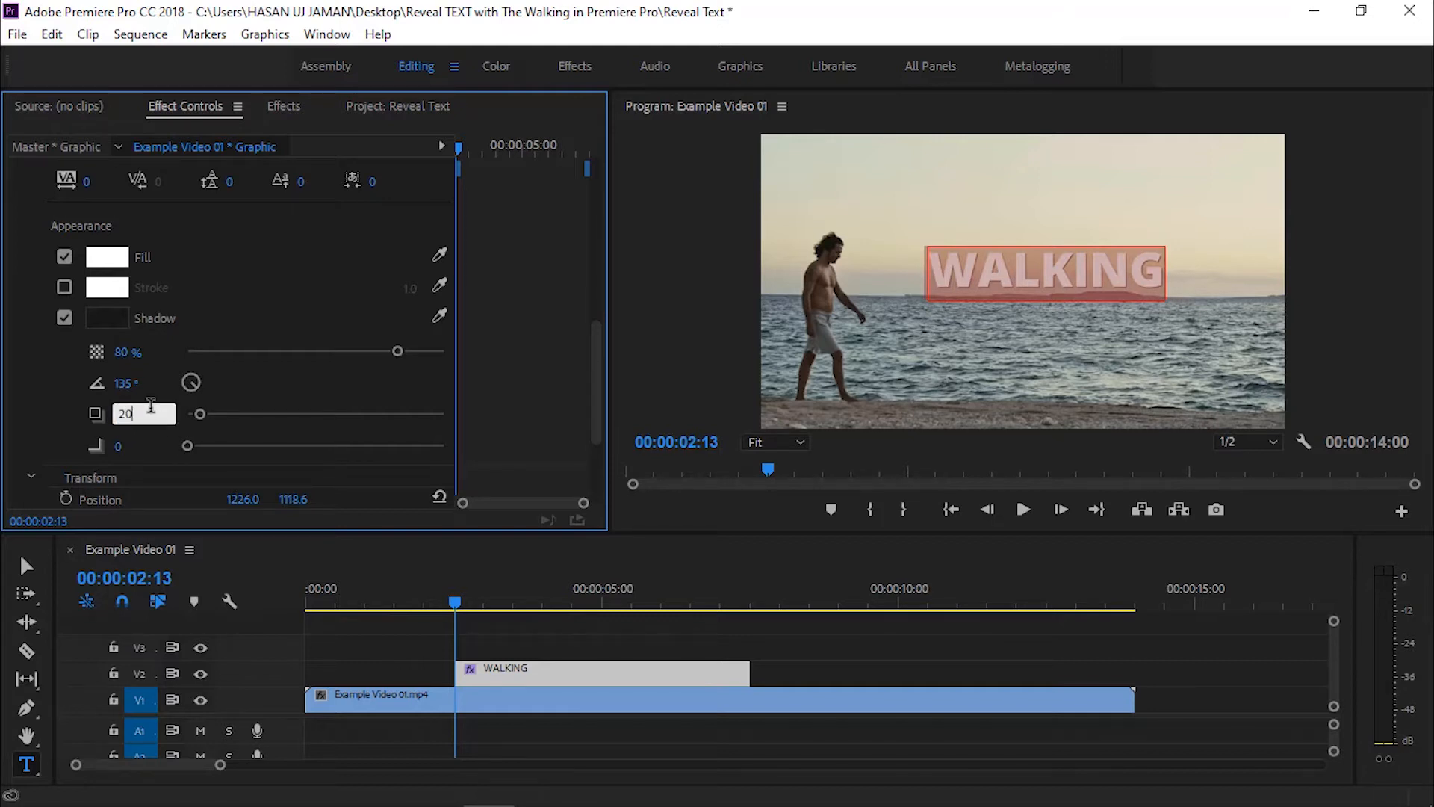
key(Return)
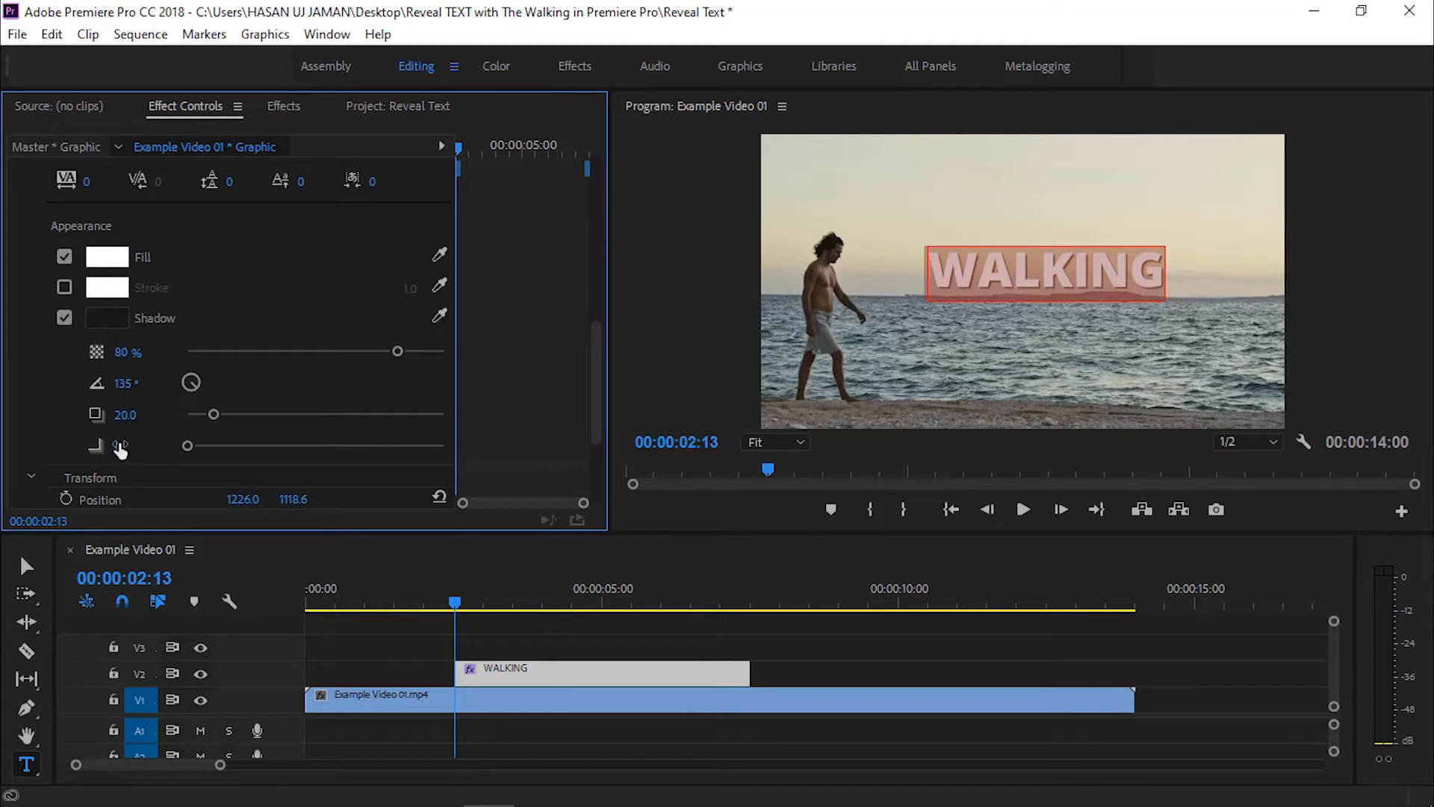
click(119, 446)
text(100)
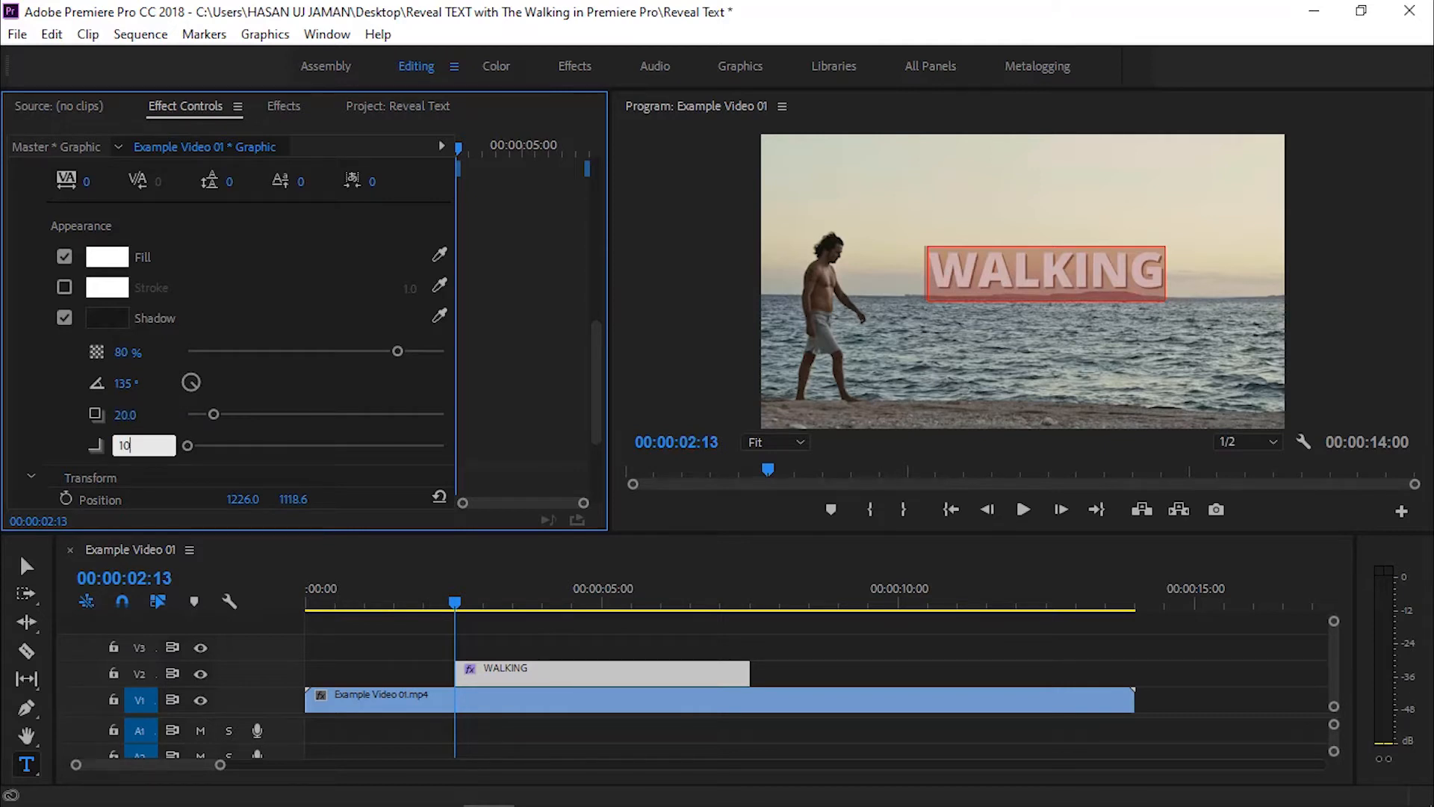
key(Return)
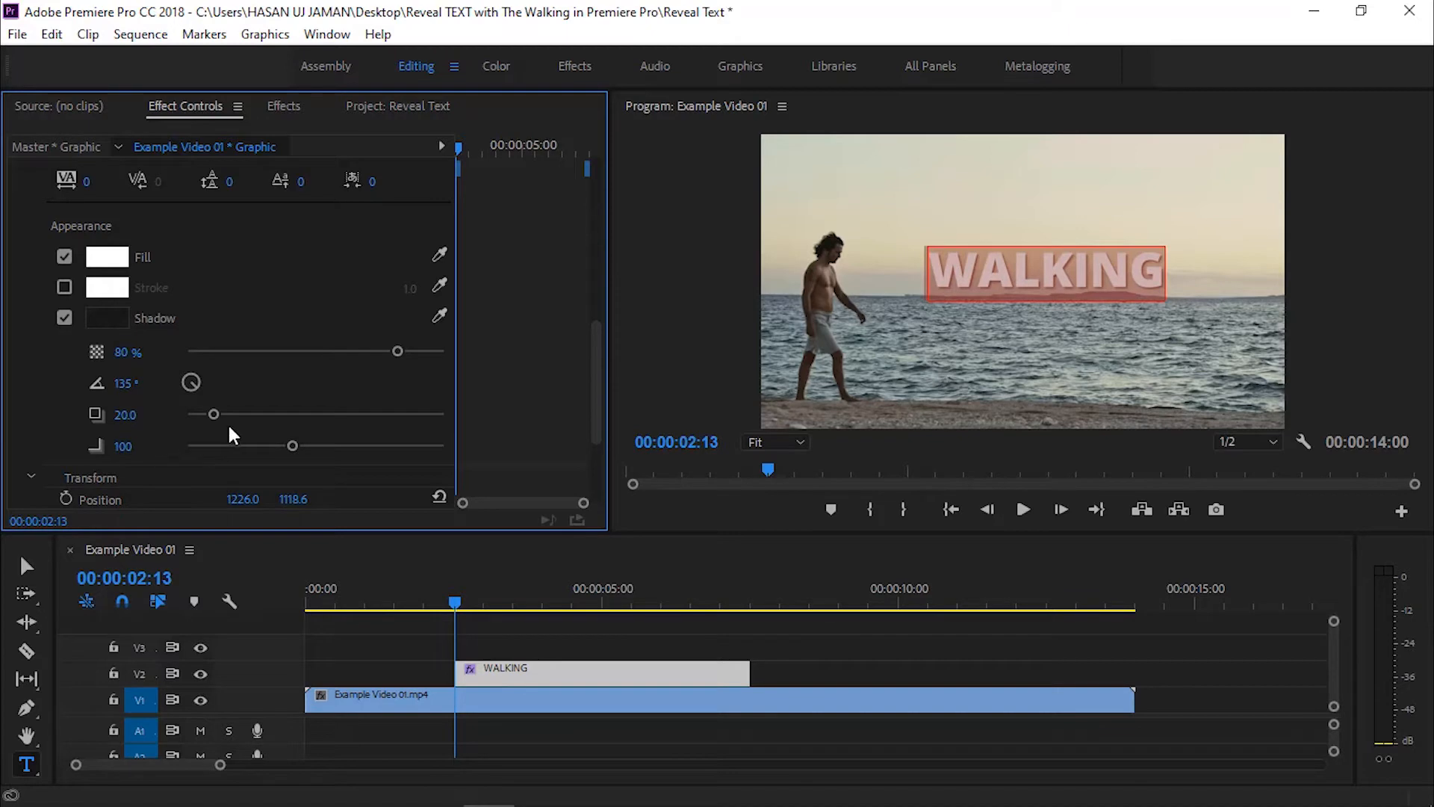
- Extend the end of the WALKING graphic clip to match the end of the Example Video 01.mp4 clip
drag(595, 356, 604, 168)
click(532, 647)
click(537, 682)
drag(749, 674, 1134, 686)
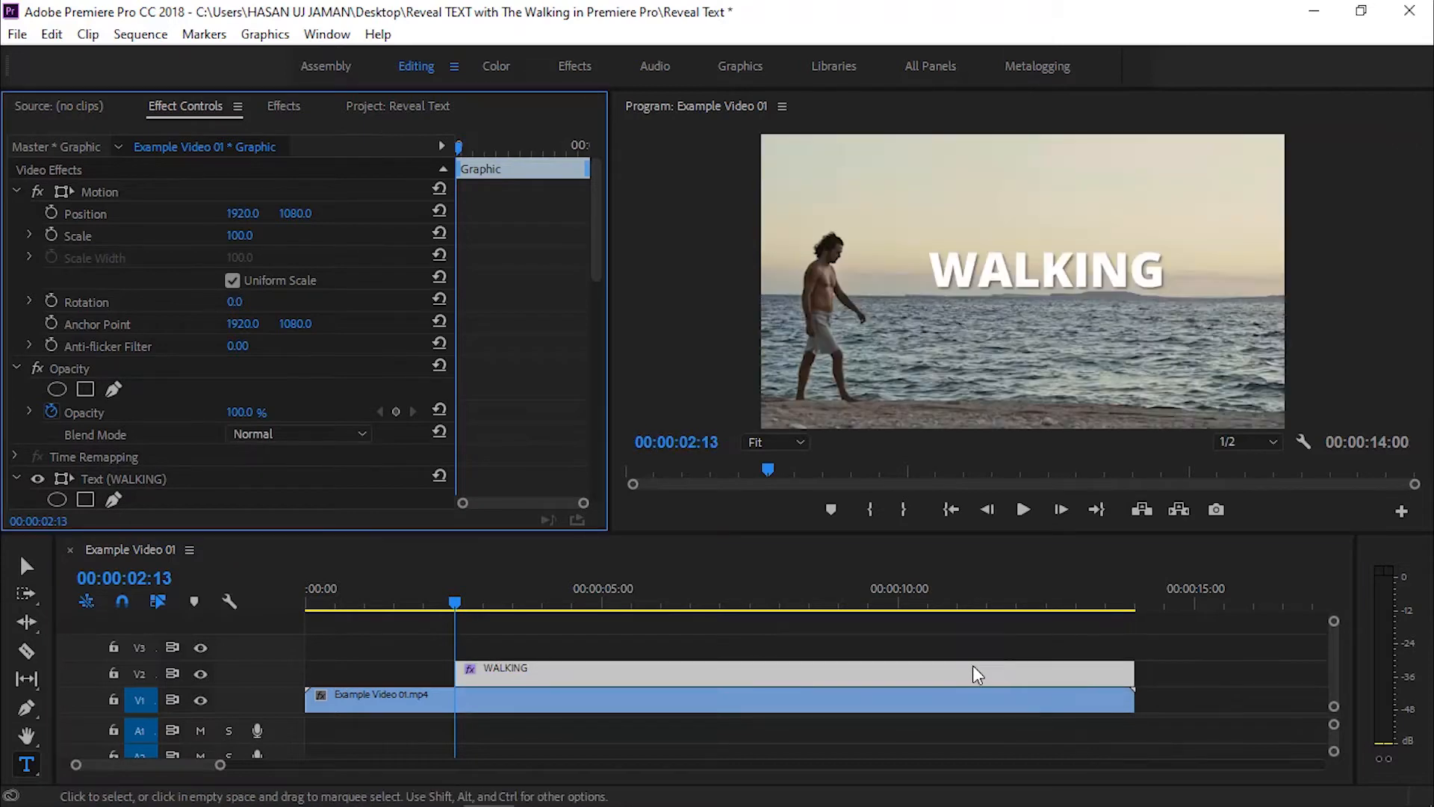
- Lower the WALKING graphic onto the horizon by setting its vertical Motion position to 1148
click(762, 437)
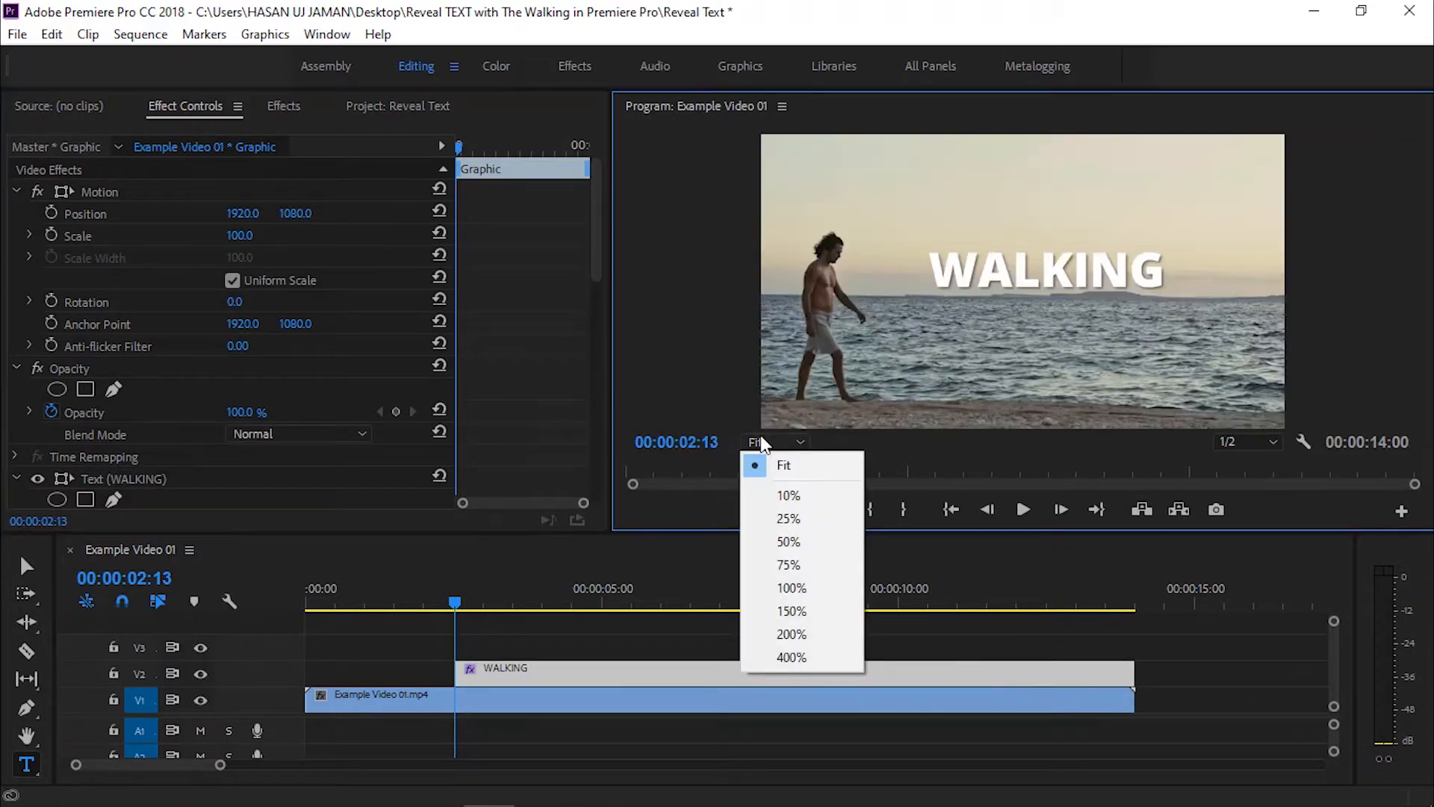
click(789, 537)
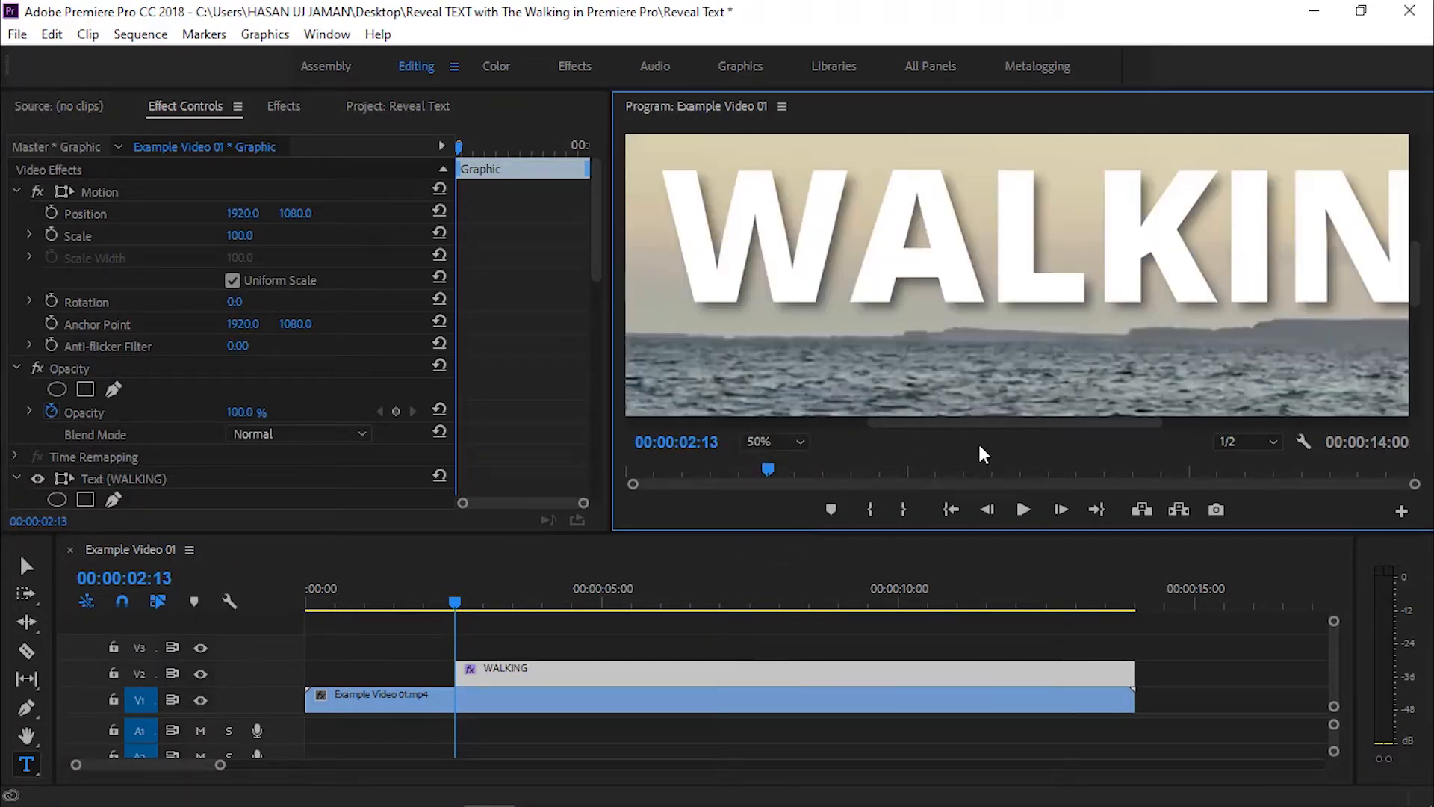
mouse_move(989, 420)
mouse_down()
mouse_move(1029, 425)
mouse_move(973, 428)
mouse_up()
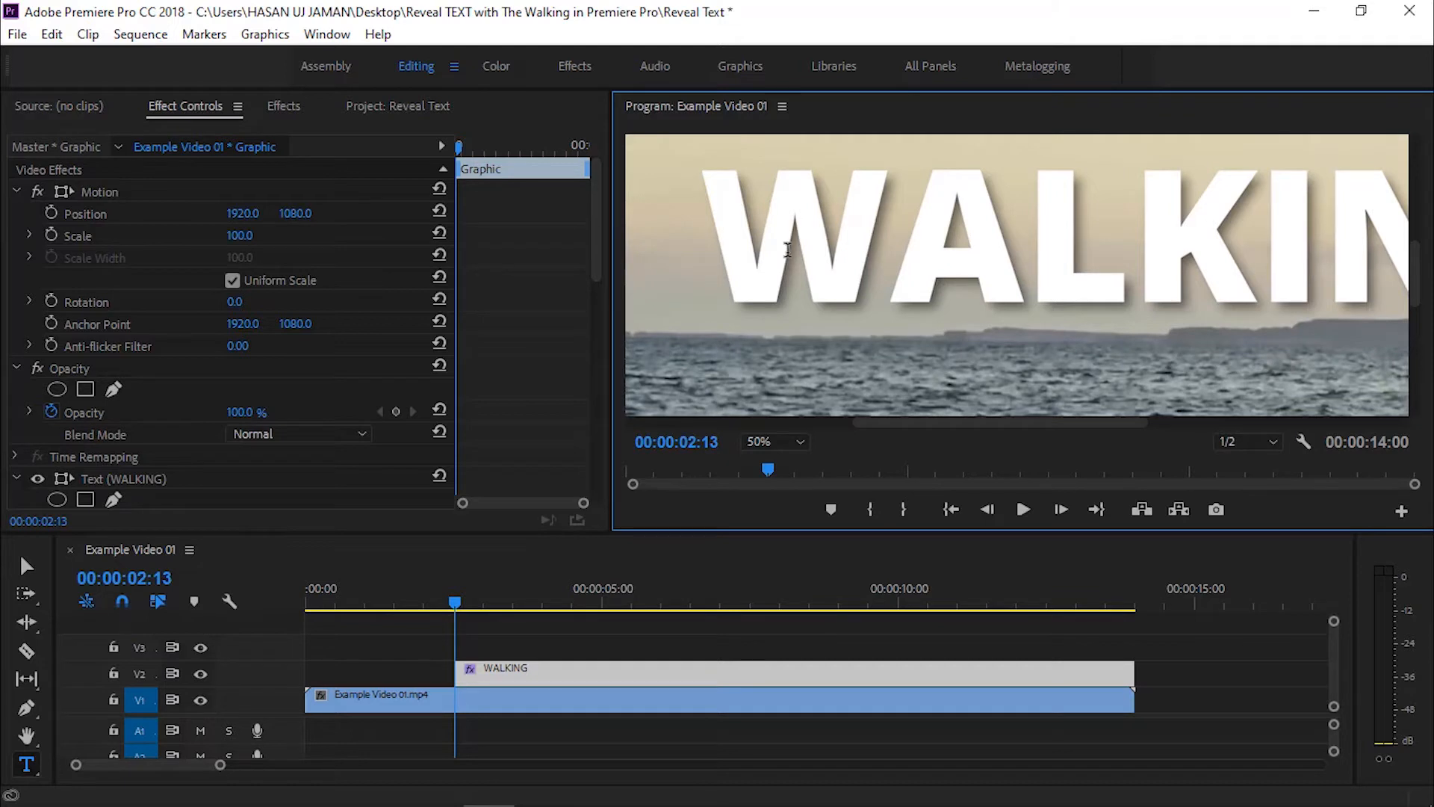
click(303, 212)
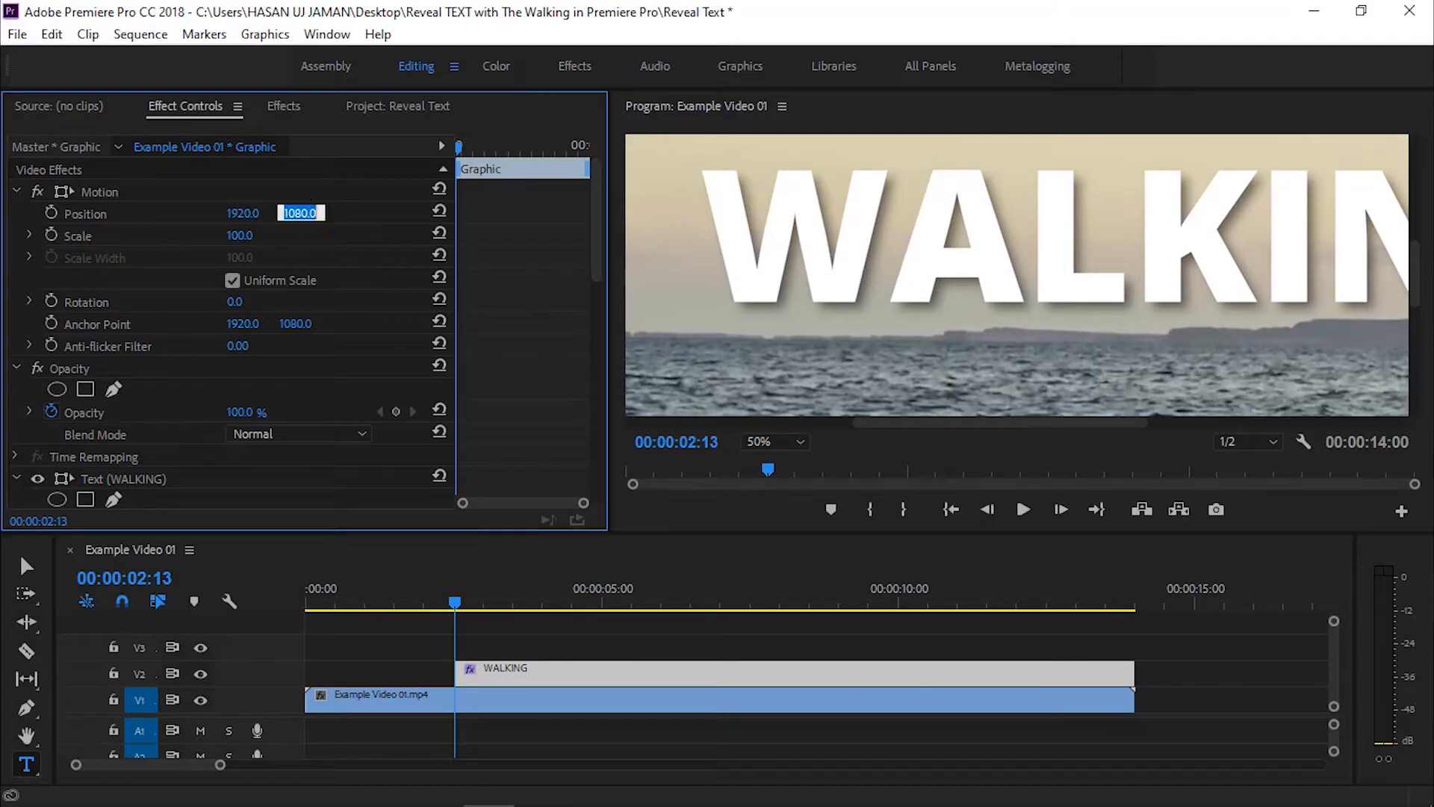
scroll(305, 207, up, 20)
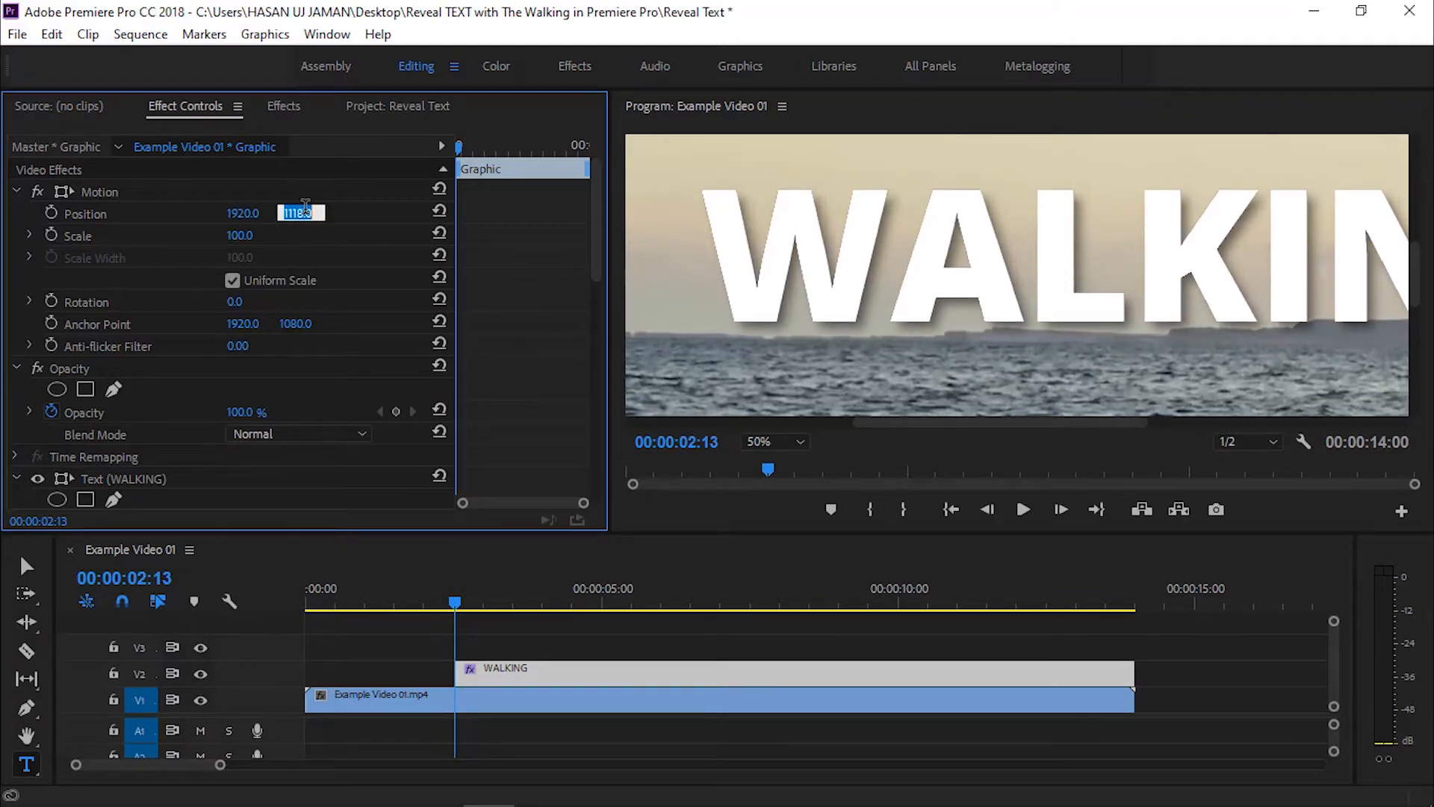
scroll(306, 207, up, 1)
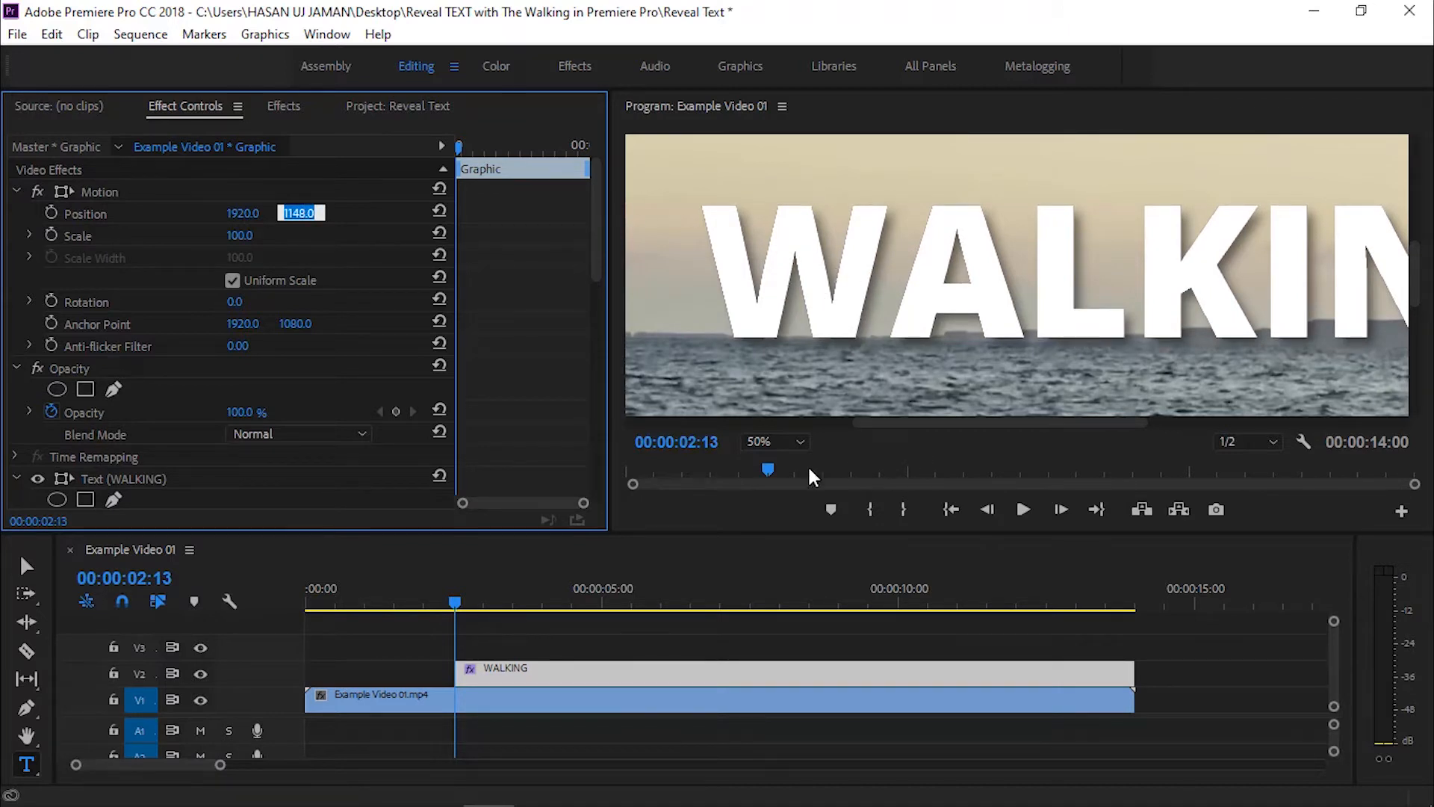
- Fit the whole frame in the preview and set the WALKING graphic's horizontal Motion position to 1760
click(777, 441)
click(784, 465)
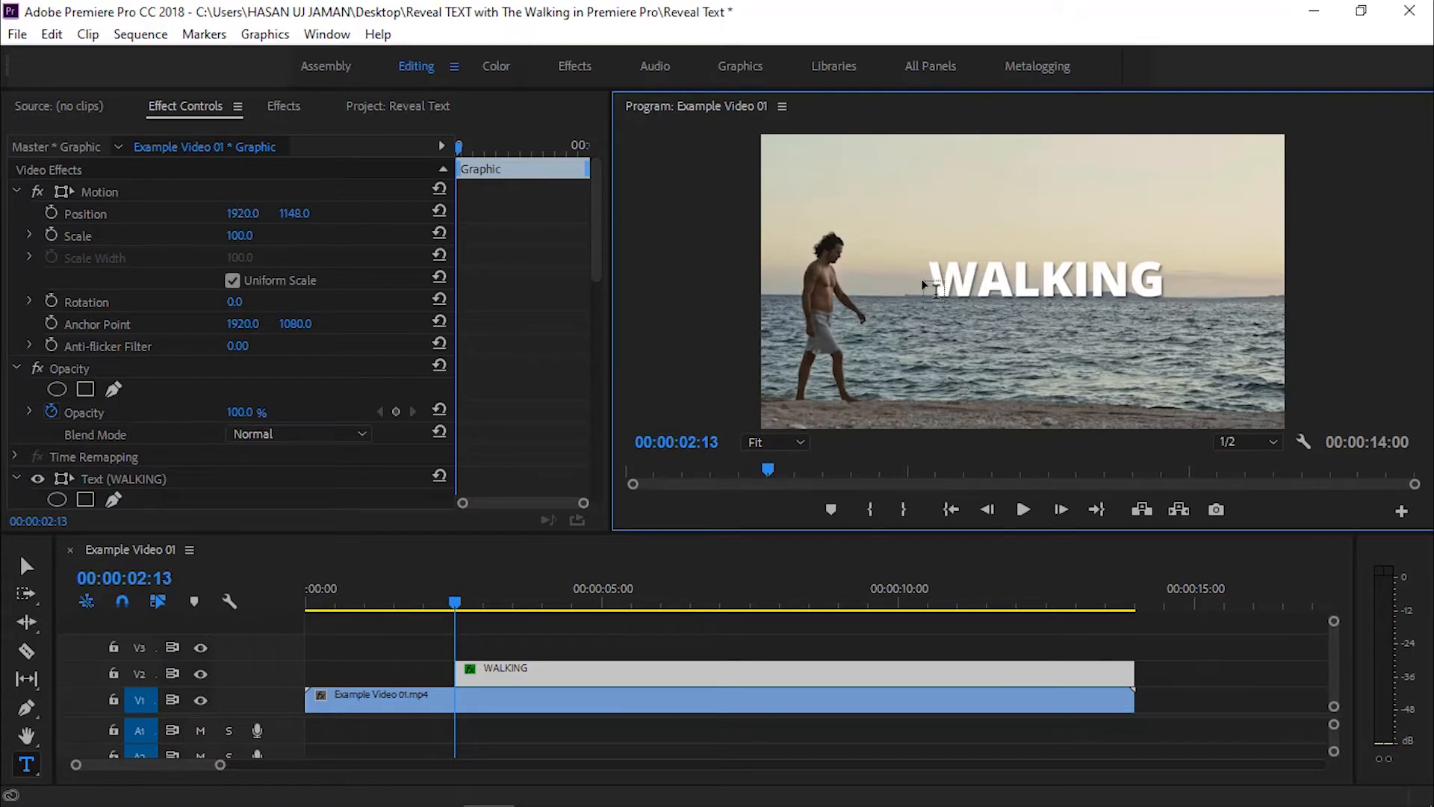
mouse_move(246, 213)
mouse_down()
mouse_move(224, 211)
mouse_move(249, 200)
mouse_up()
text(1760)
key(Return)
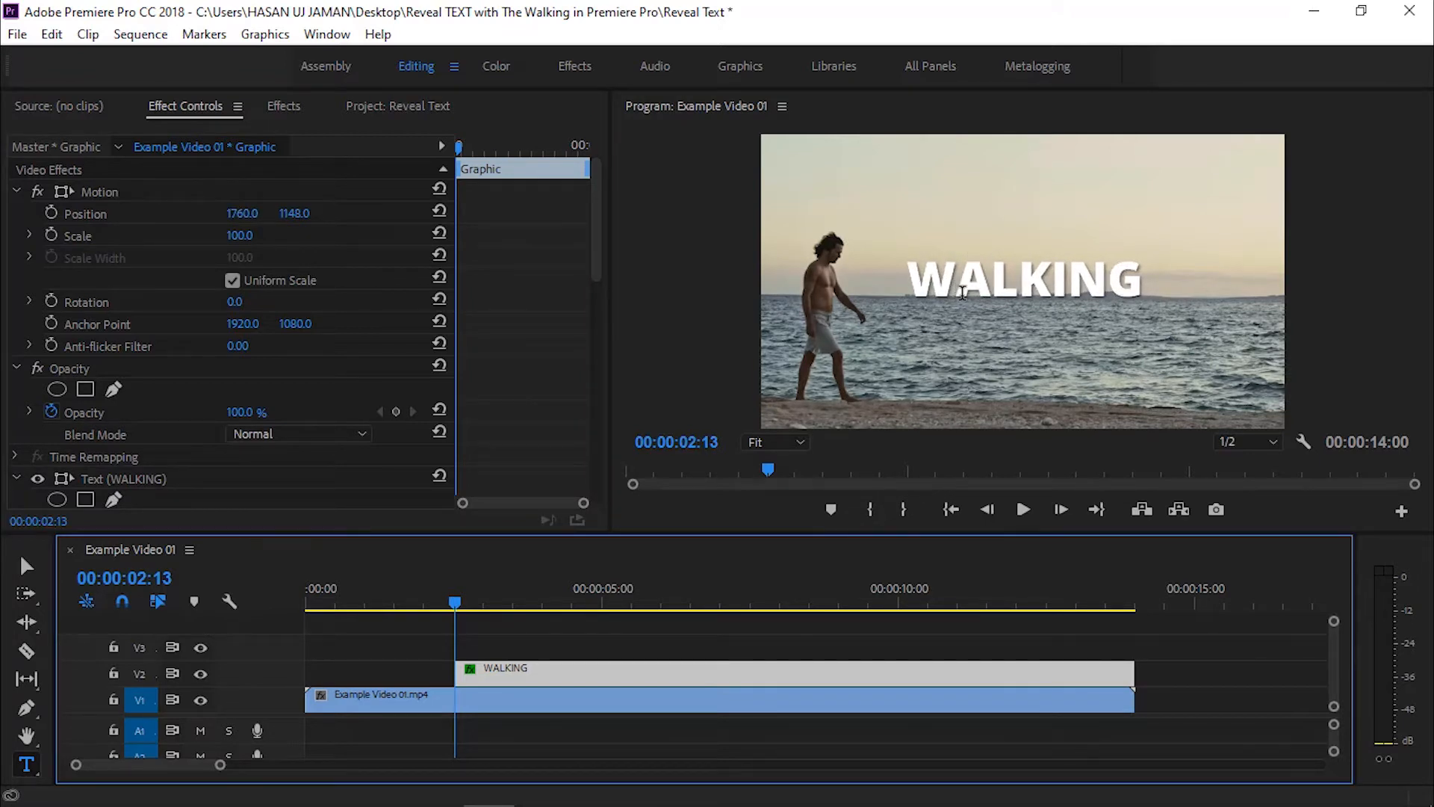
- Trim the start of the WALKING graphic clip to 00:00:04:12, where the man reaches the first letter
drag(545, 597, 570, 603)
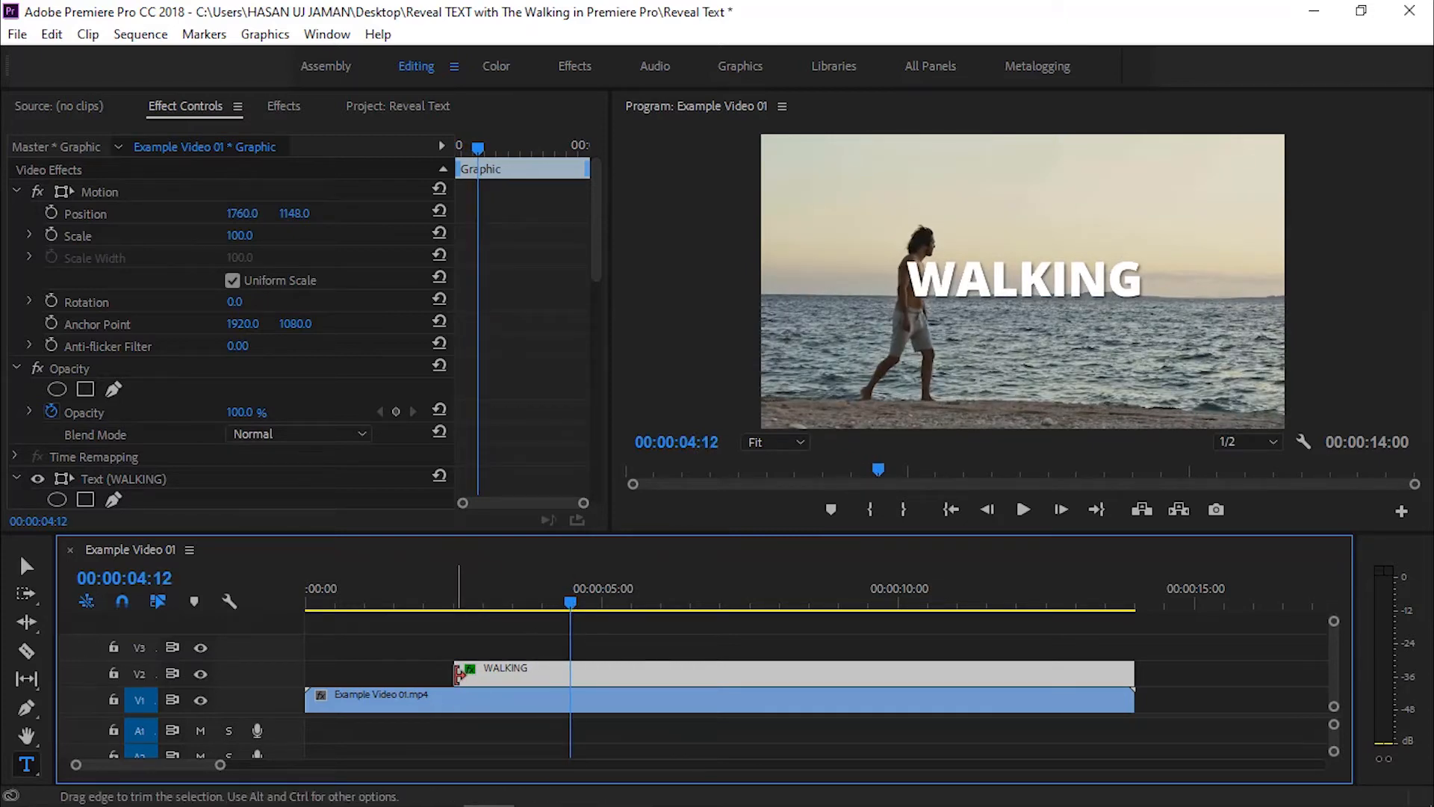
drag(459, 675, 571, 674)
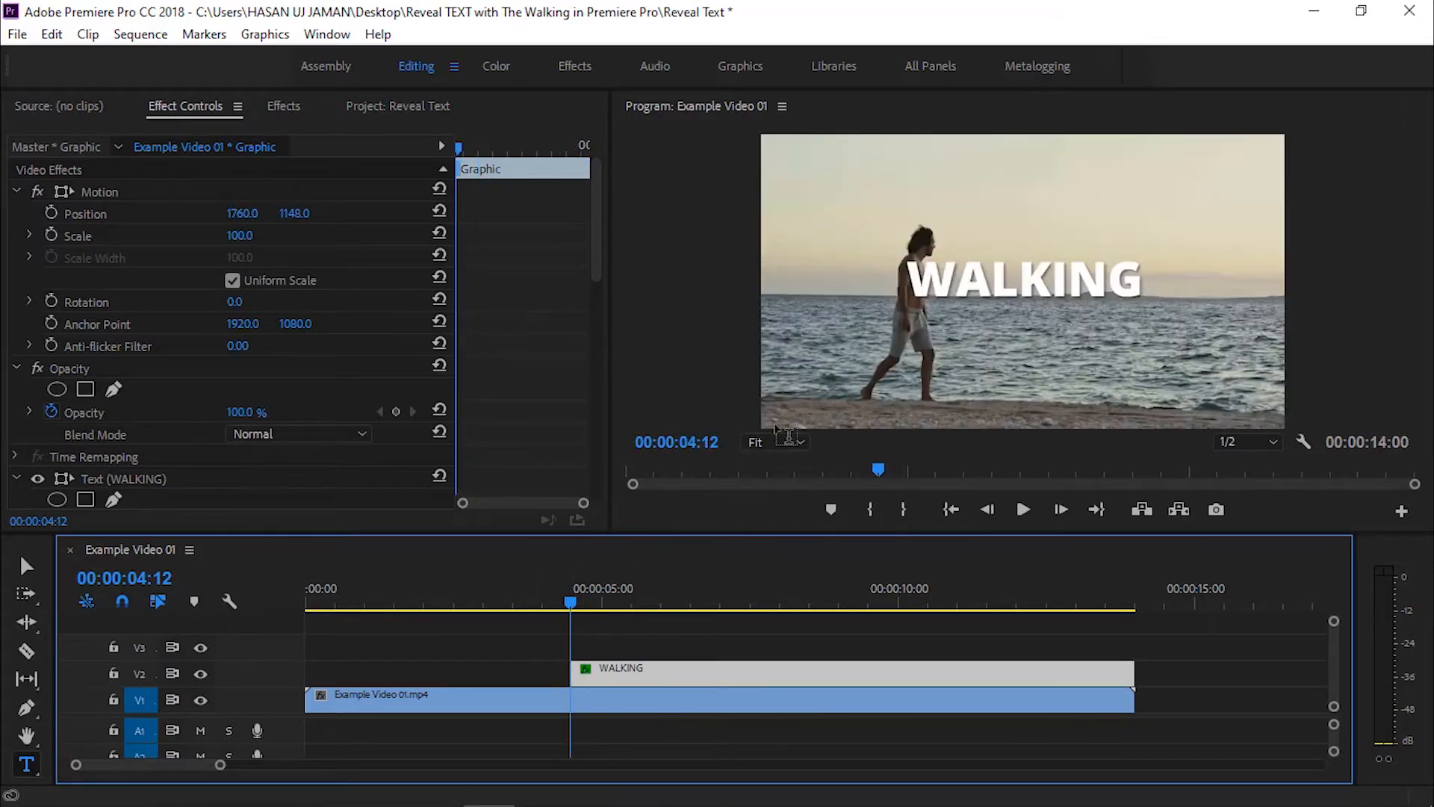
- Draw a closed freeform mask on the WALKING text with the Pen tool, following the man's back and enclosing the area behind him
click(761, 442)
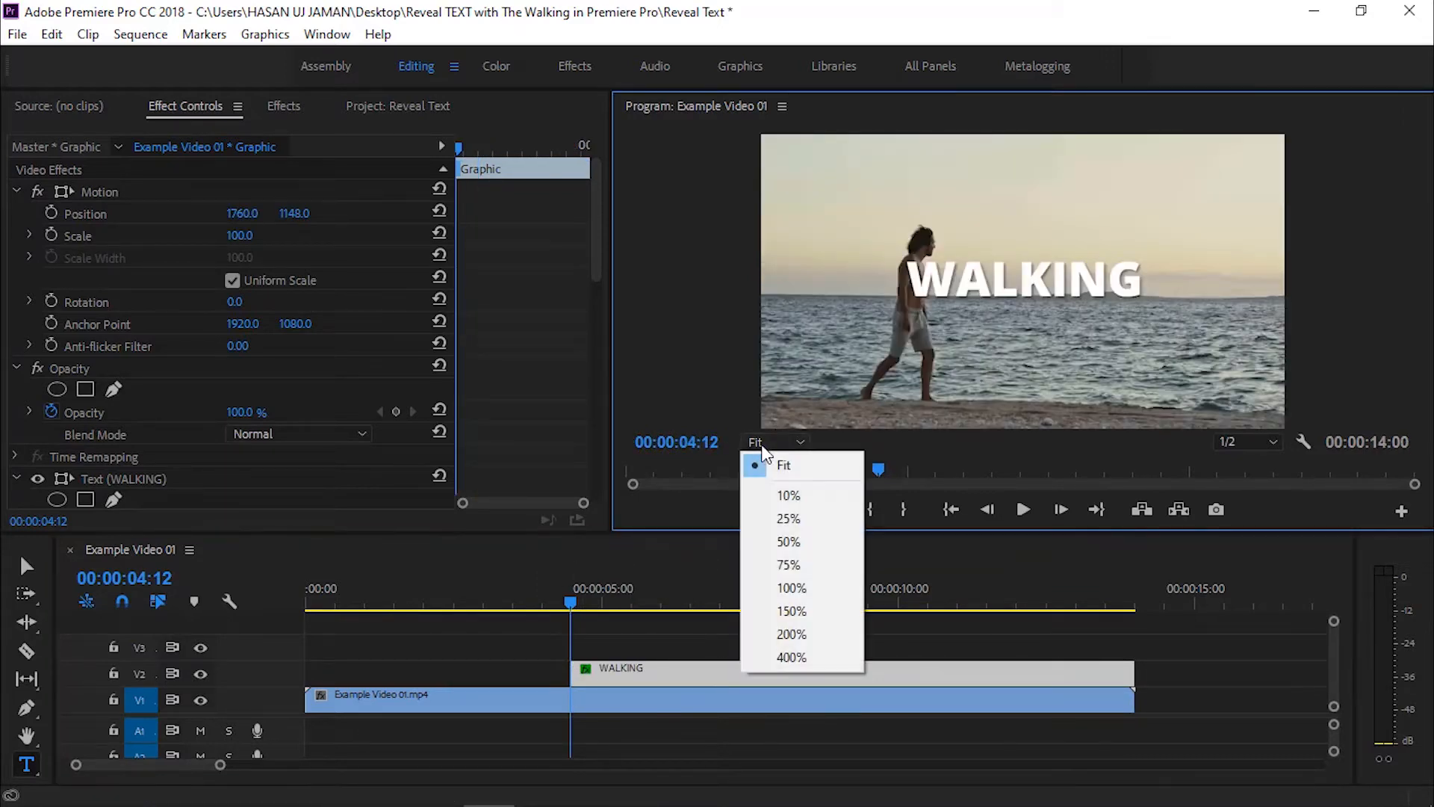
click(790, 543)
drag(946, 423, 861, 424)
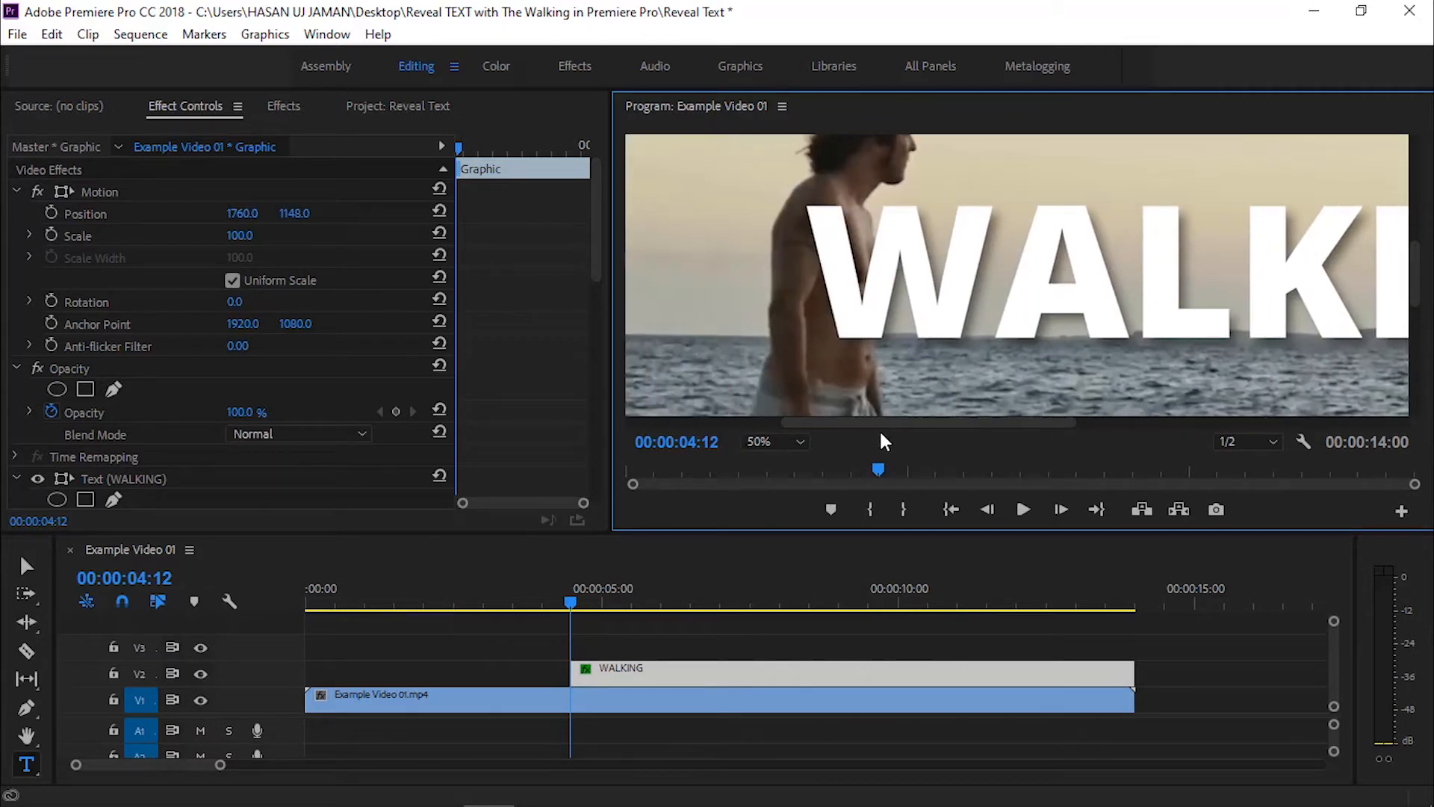
click(608, 670)
drag(221, 769, 160, 768)
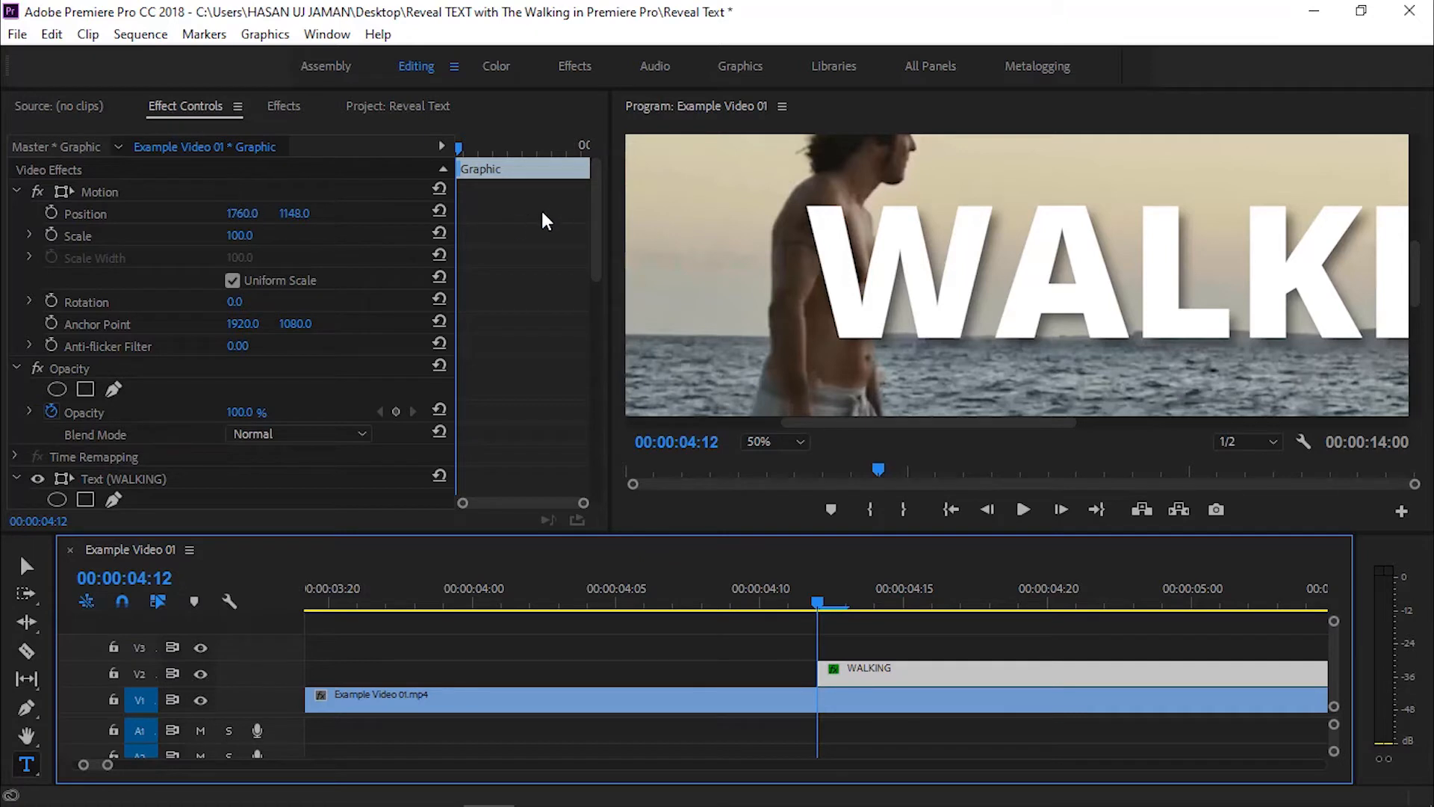
drag(596, 193, 597, 252)
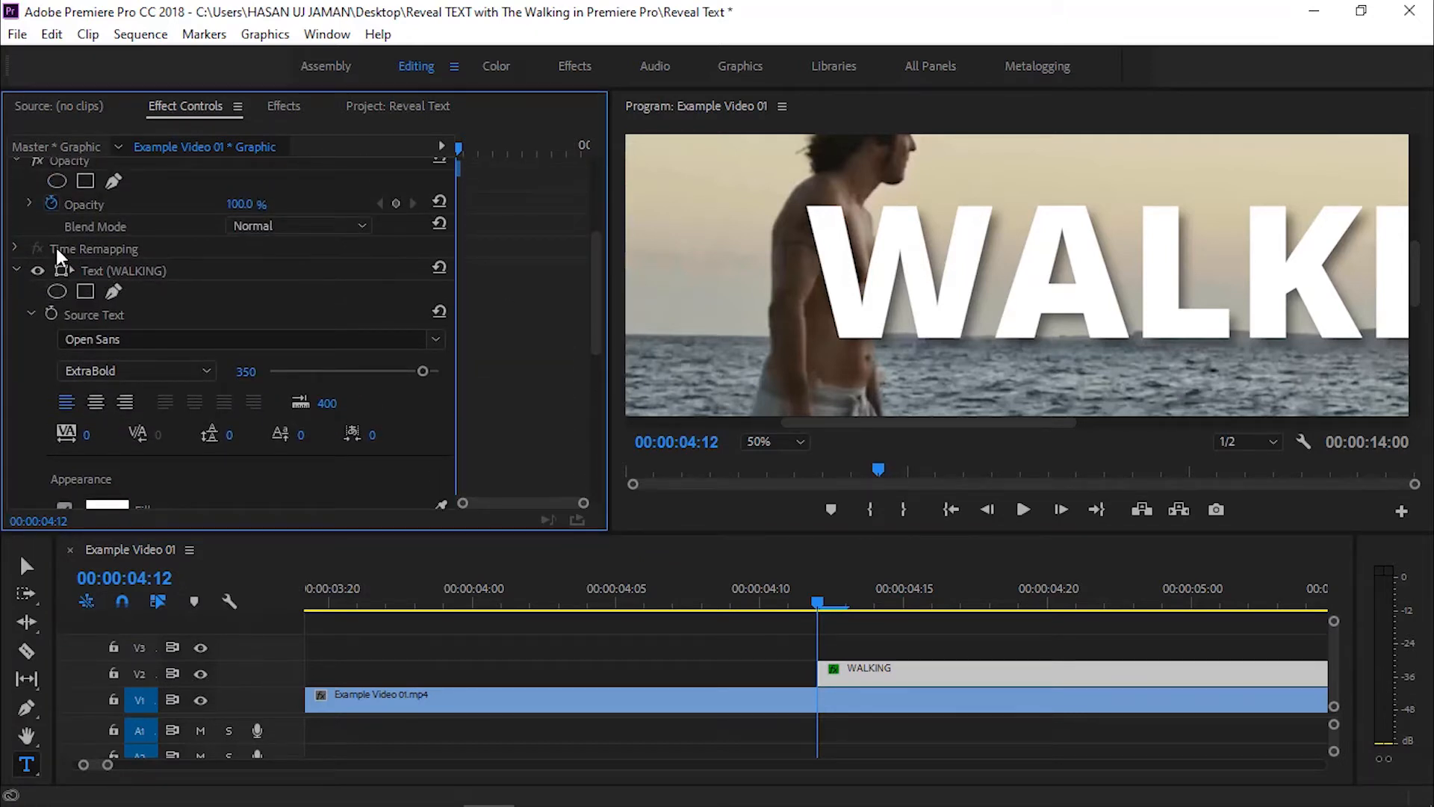
click(116, 291)
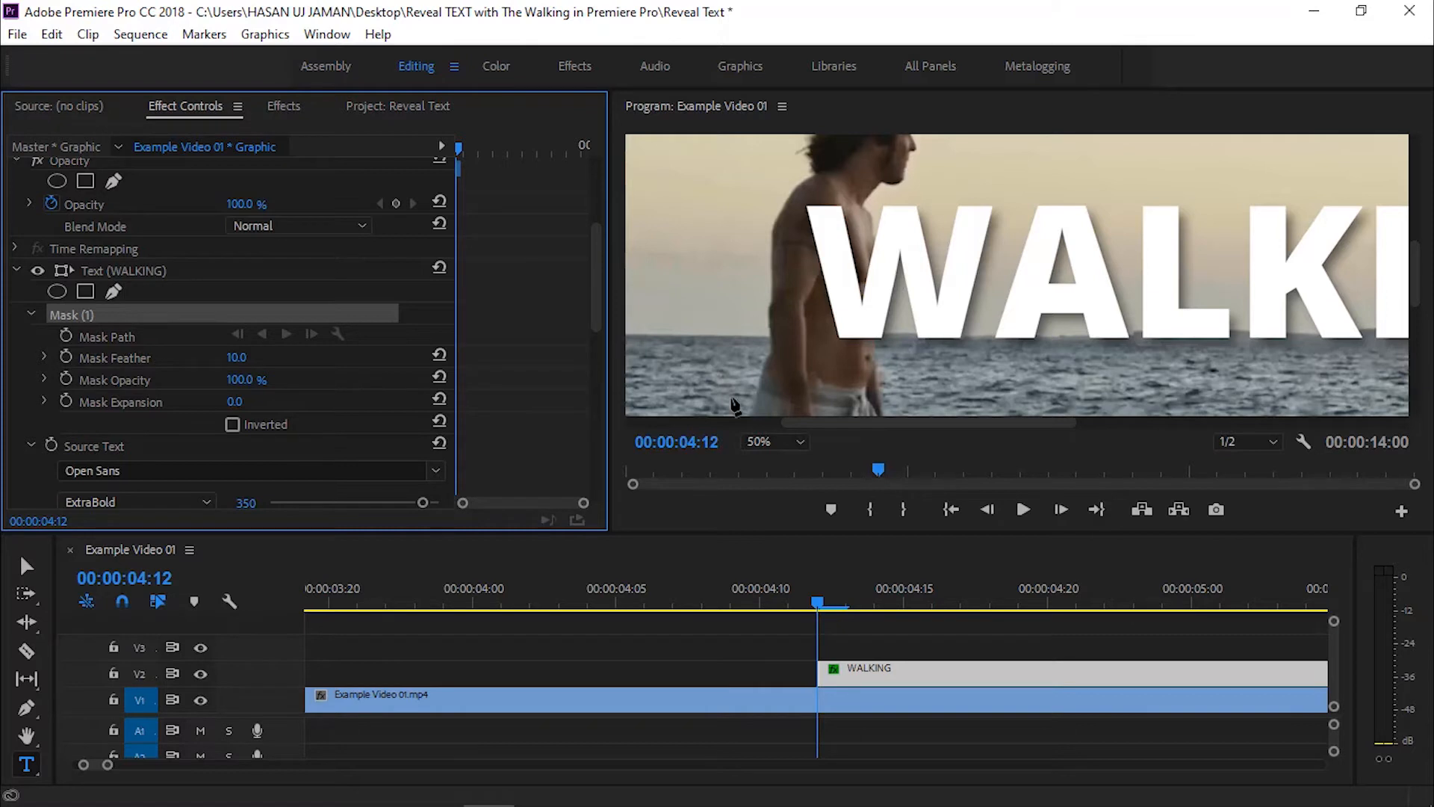
click(675, 376)
click(639, 238)
click(674, 154)
drag(733, 148, 747, 153)
click(791, 193)
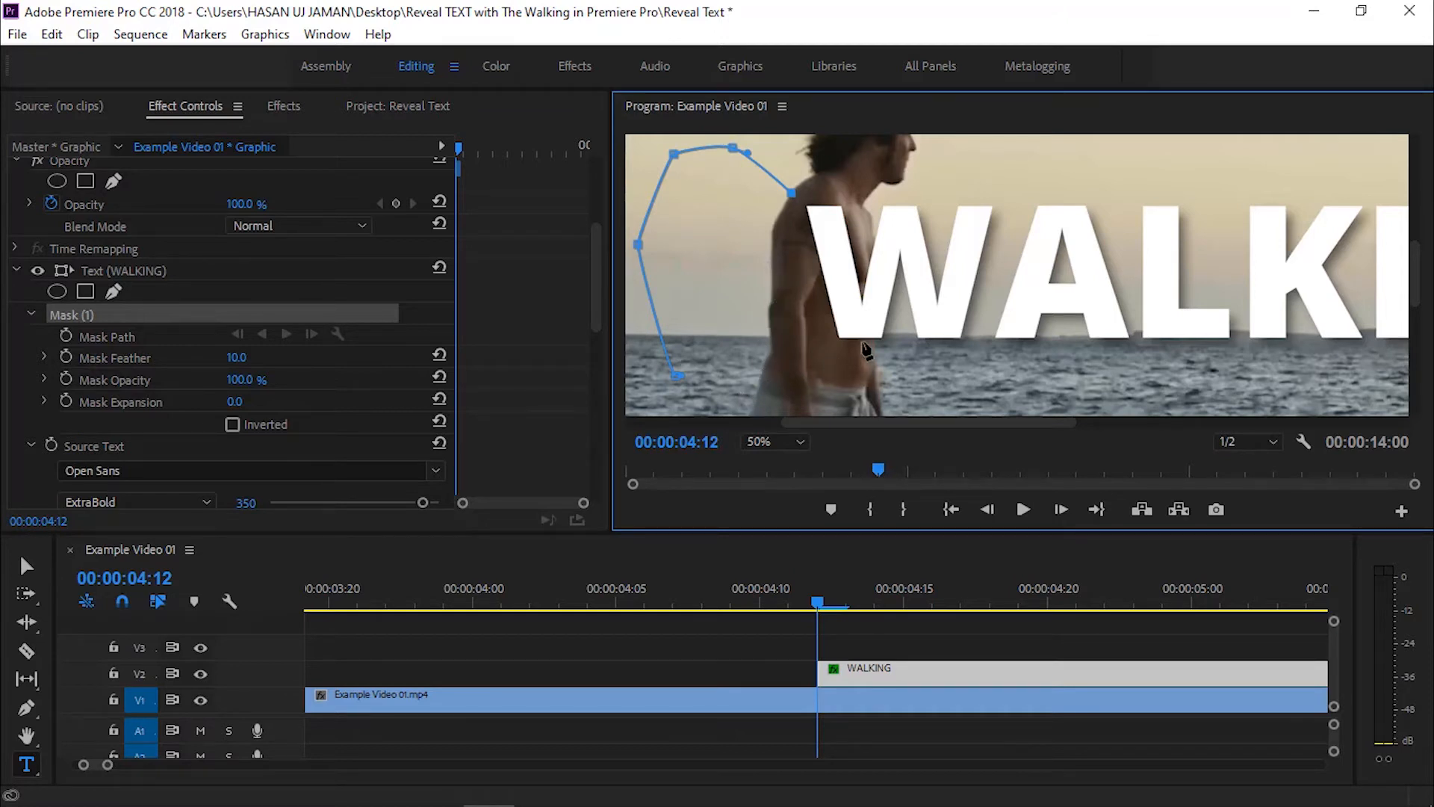
click(771, 225)
click(770, 275)
click(770, 307)
click(771, 344)
click(758, 367)
click(678, 375)
click(676, 375)
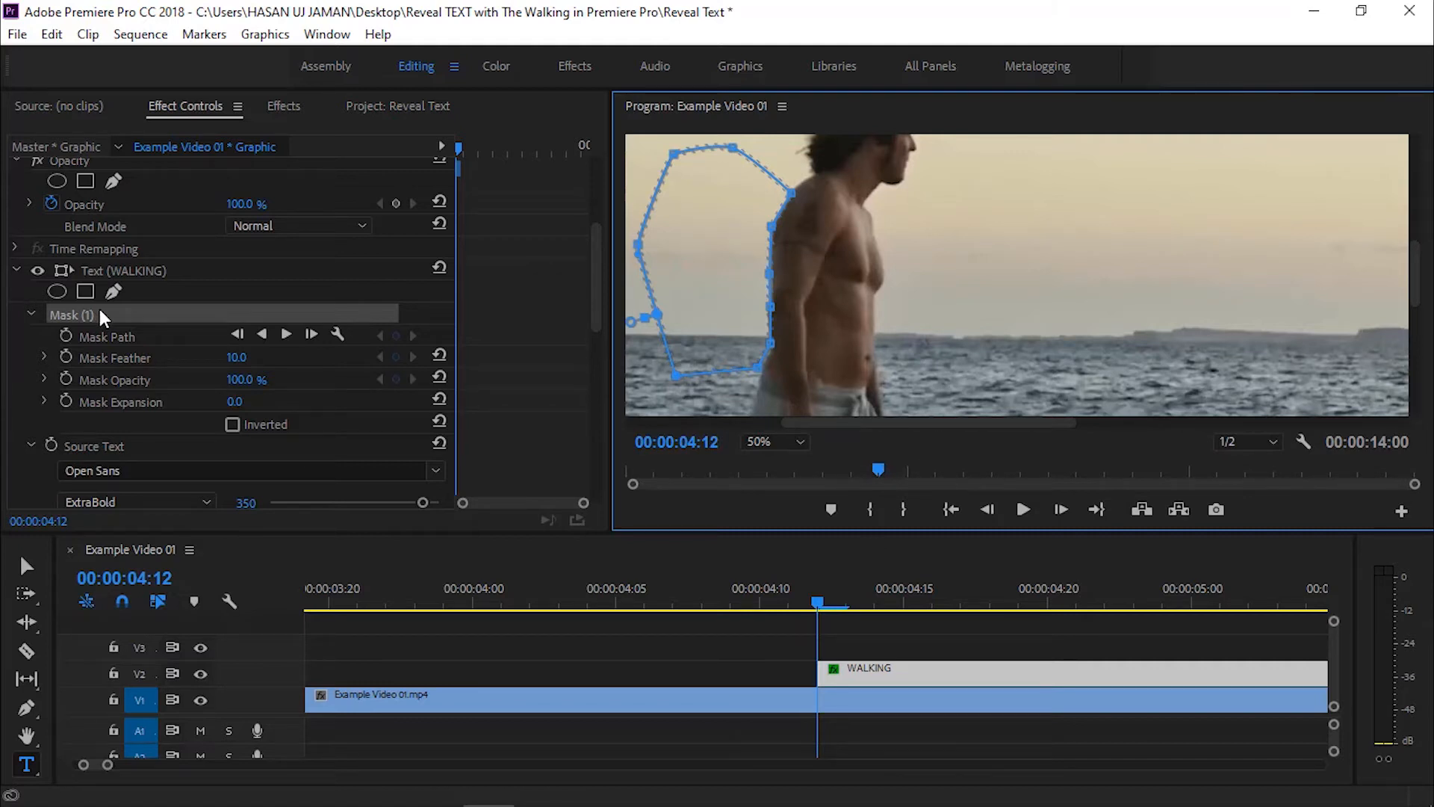
- Turn on keyframing for Mask Path, Mask Feather, Mask Opacity and Mask Expansion at 00:00:04:12
click(72, 311)
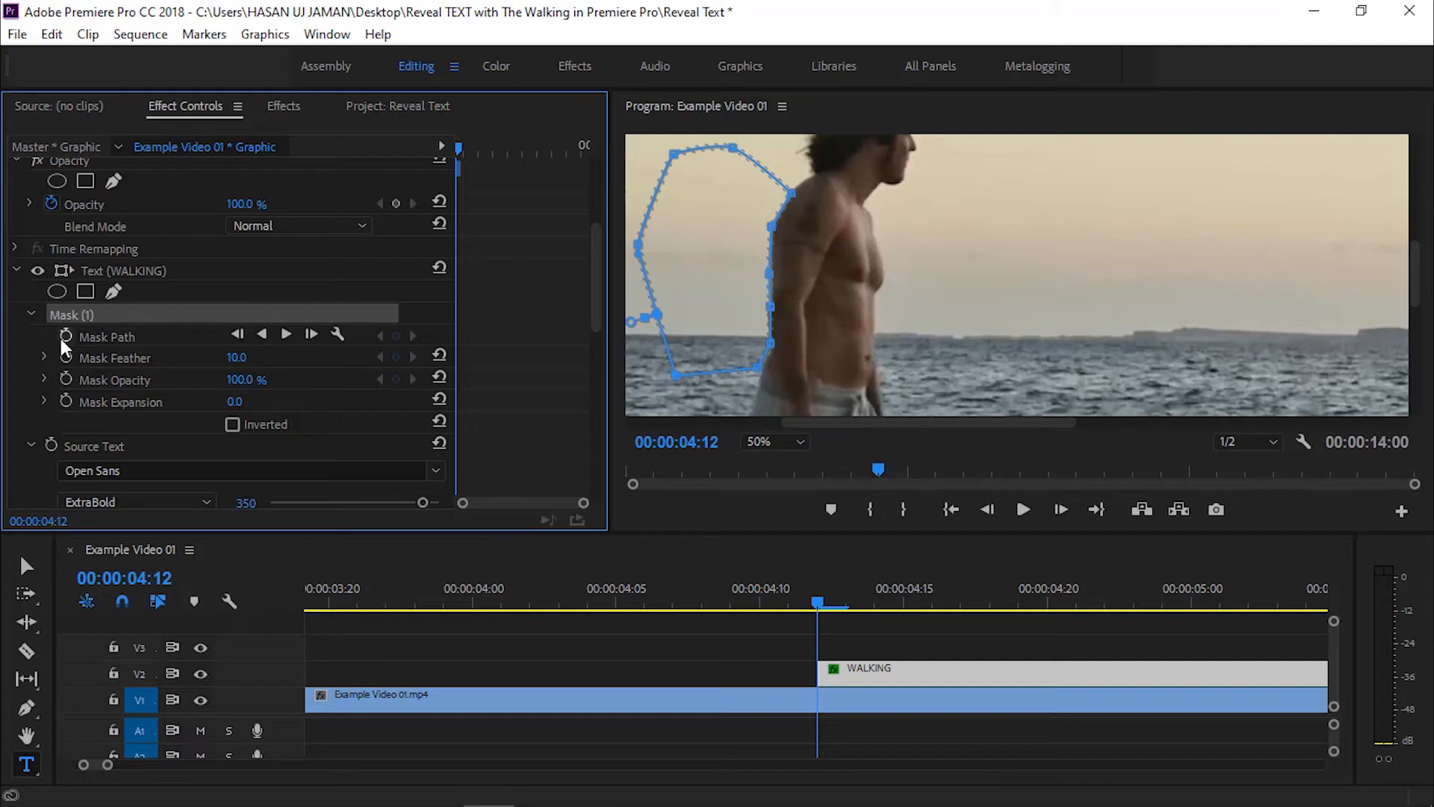
click(64, 334)
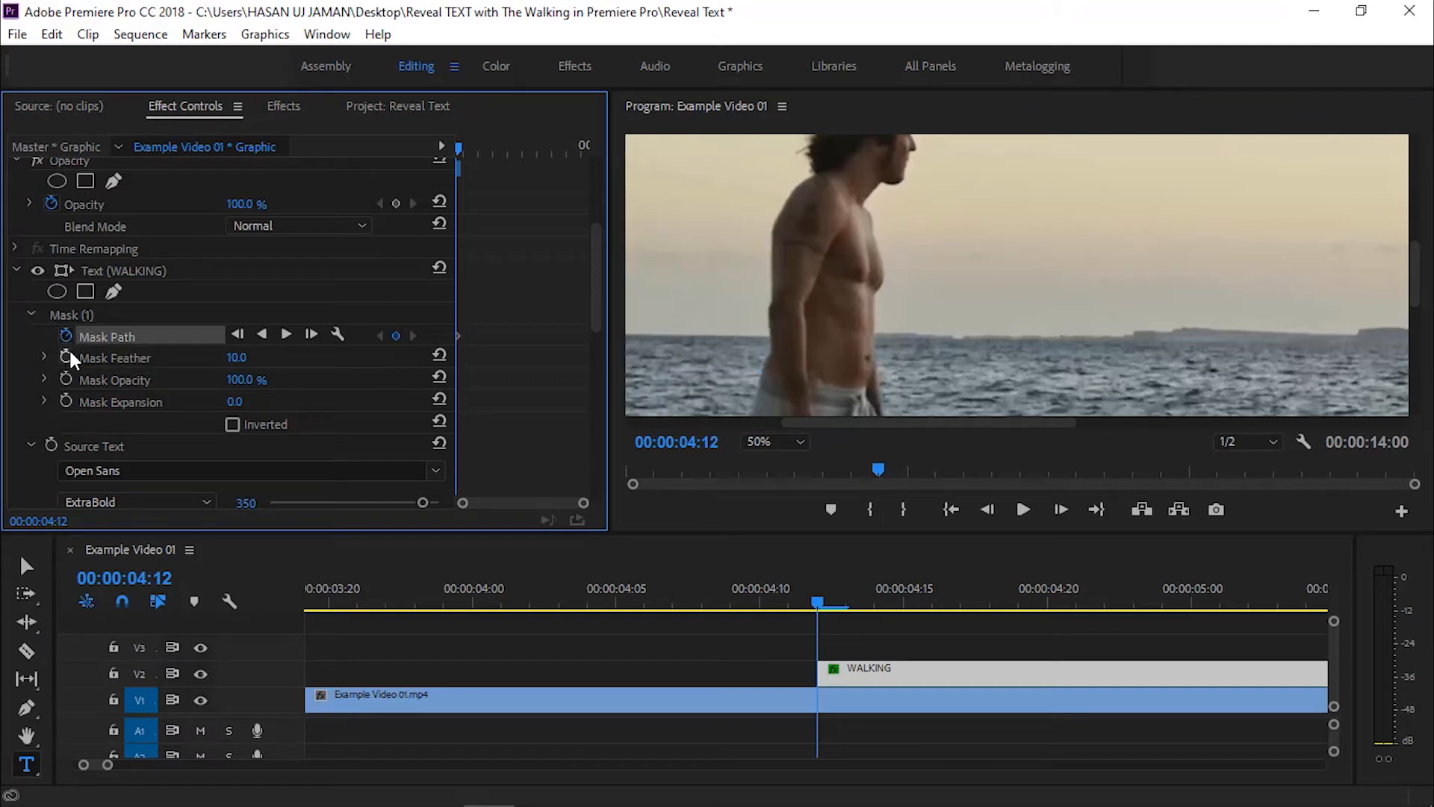
click(65, 357)
click(66, 380)
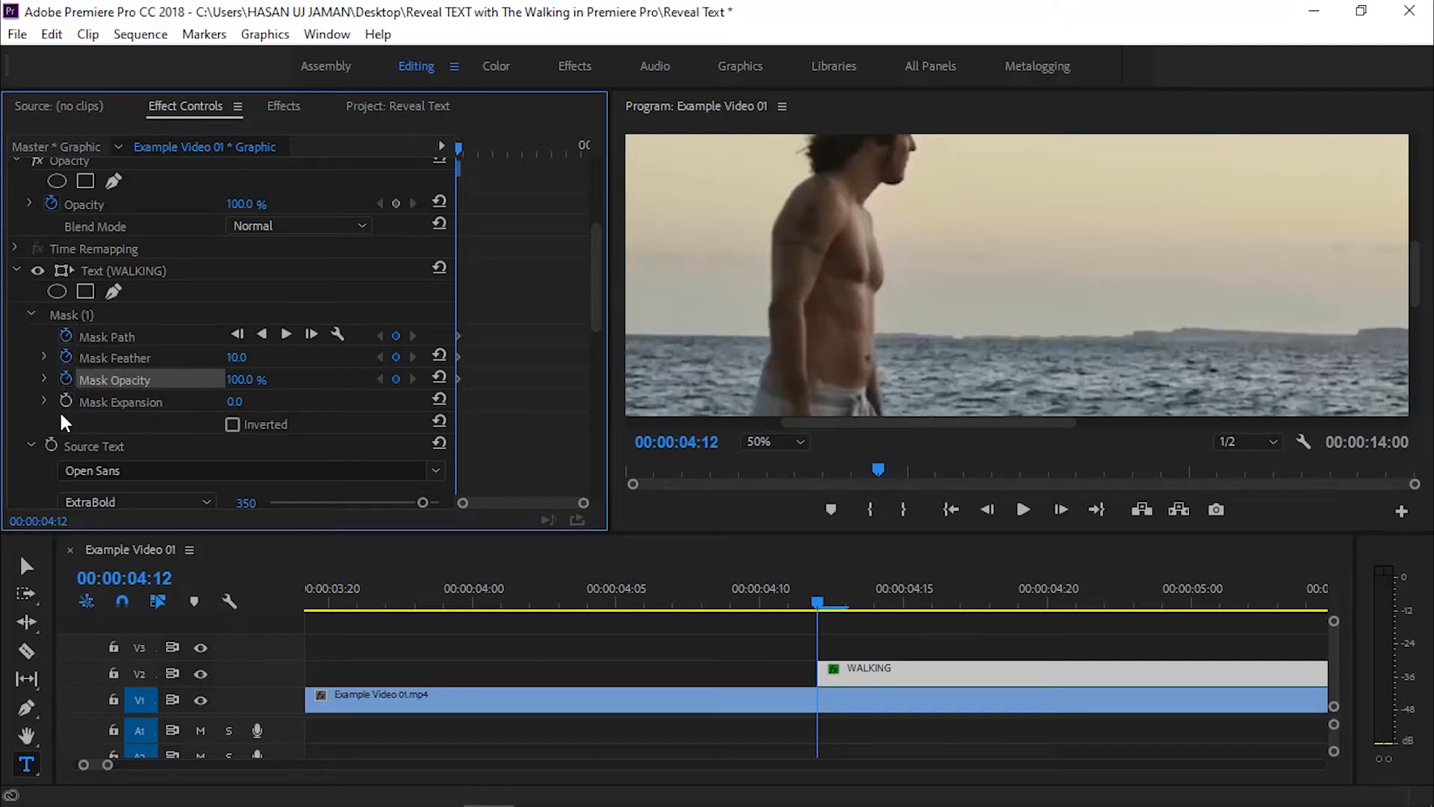
click(65, 399)
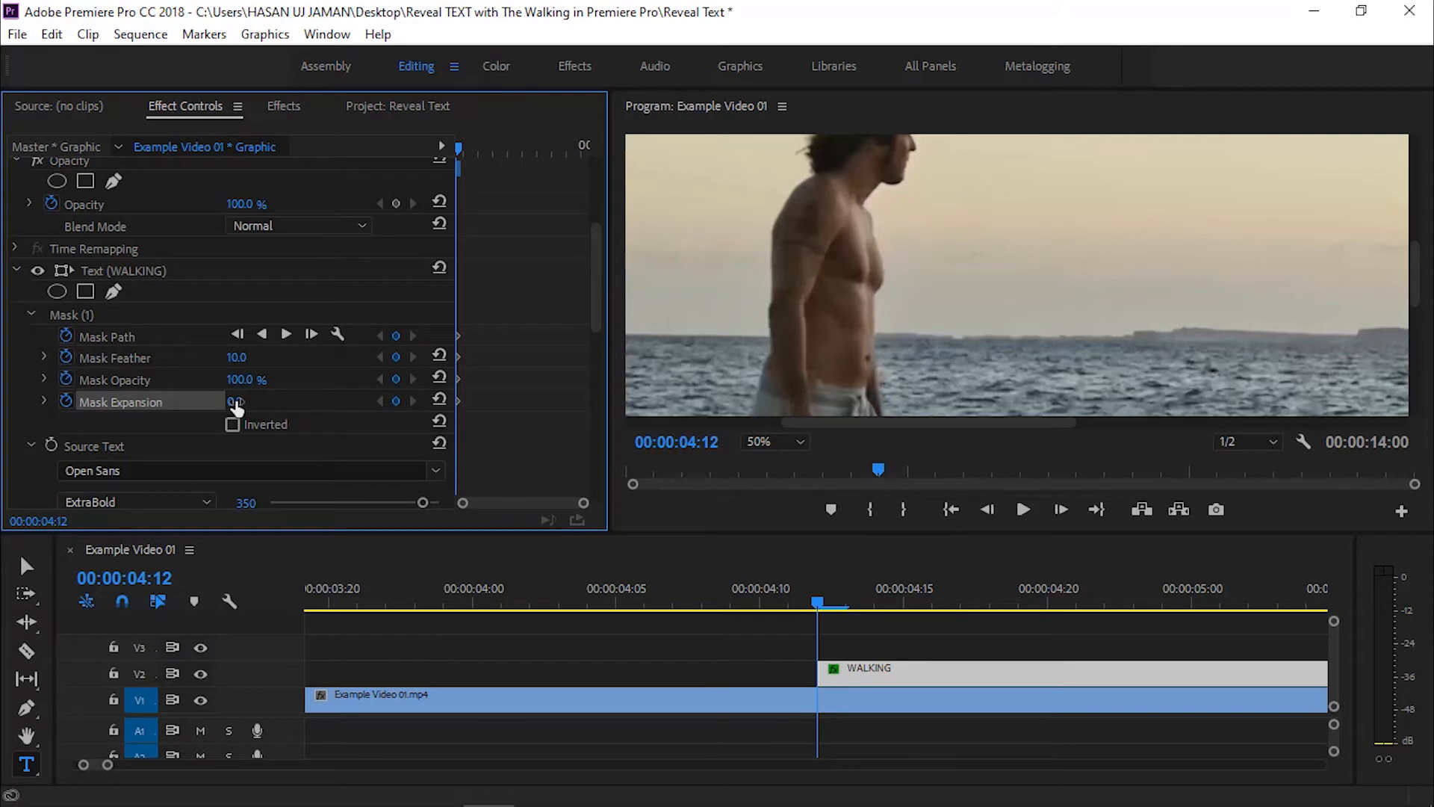
- At 00:00:04:15, move the front edge points of Mask (1) to line up with the man's back
click(78, 312)
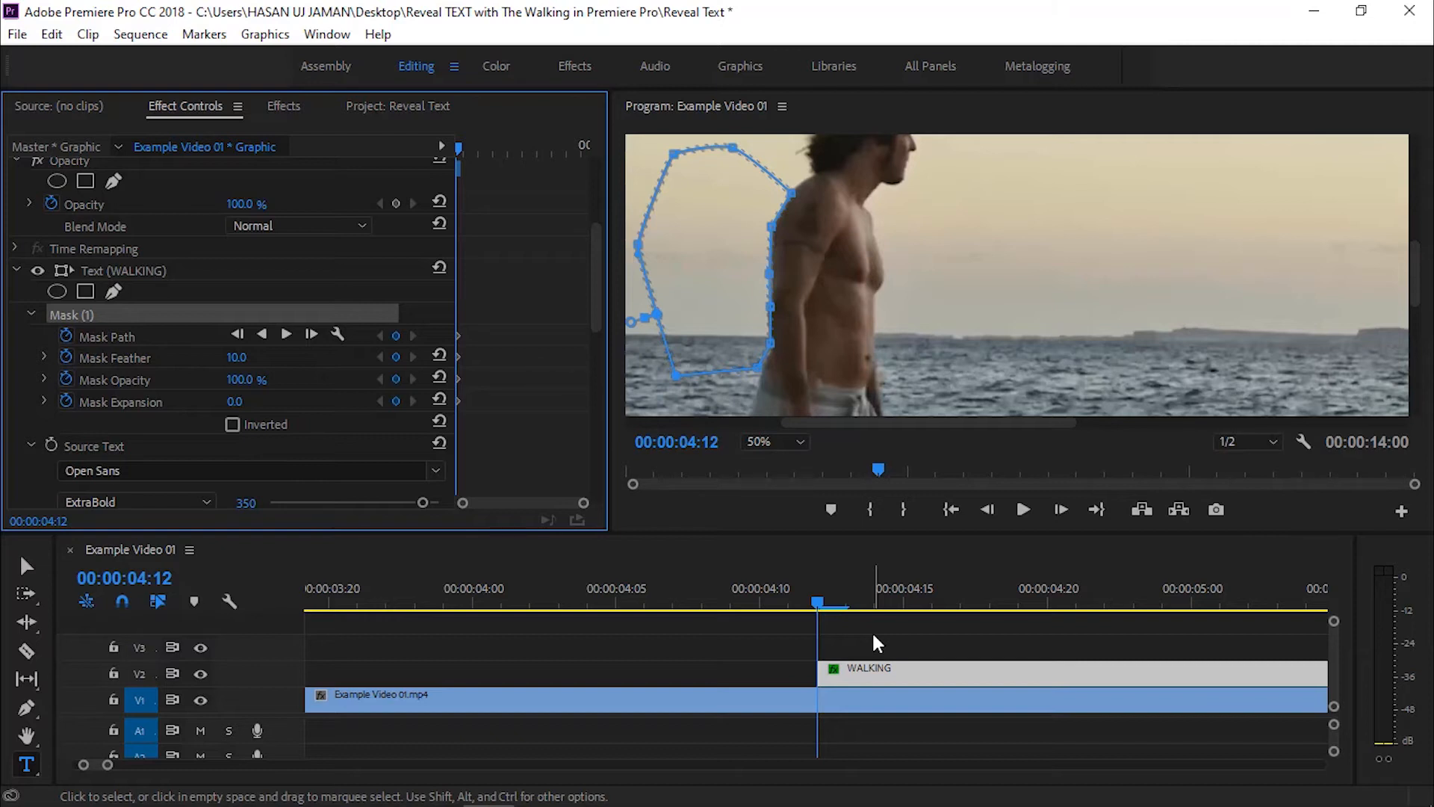
click(1062, 510)
click(1062, 509)
click(1062, 510)
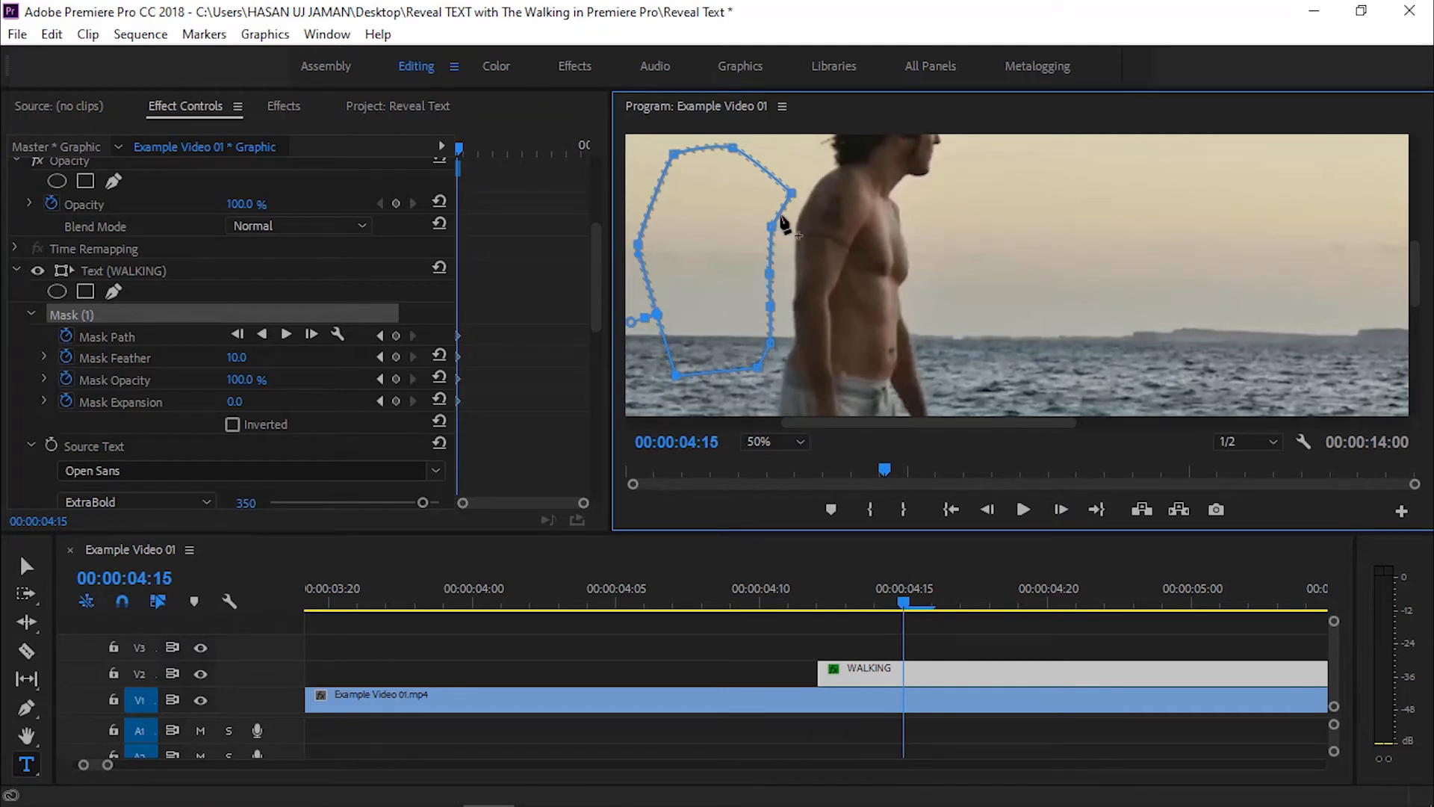
drag(793, 194, 796, 313)
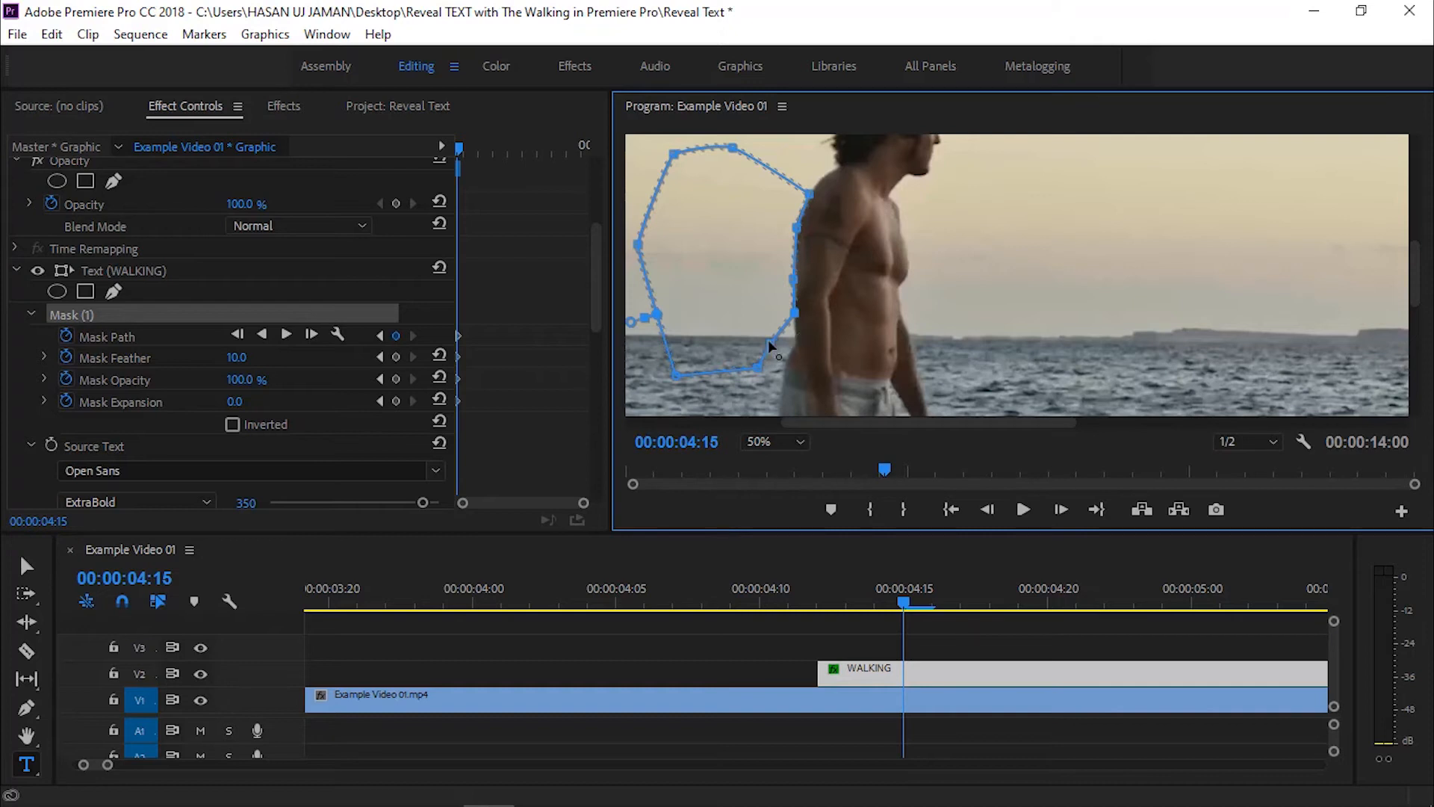
drag(770, 345, 783, 376)
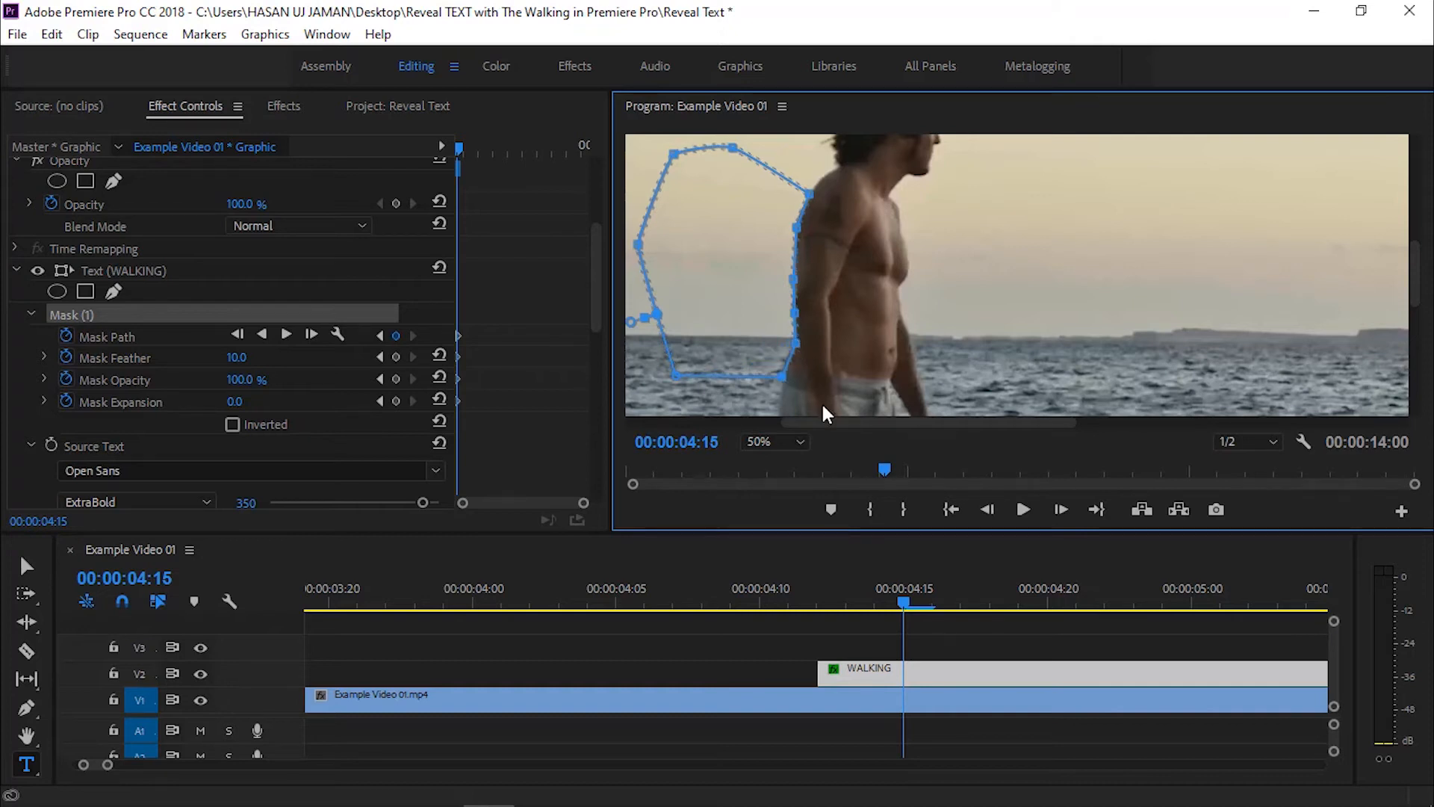
- At 00:00:04:18, move the front edge points of Mask (1) onto the man's back
click(1061, 510)
click(1062, 509)
click(1061, 509)
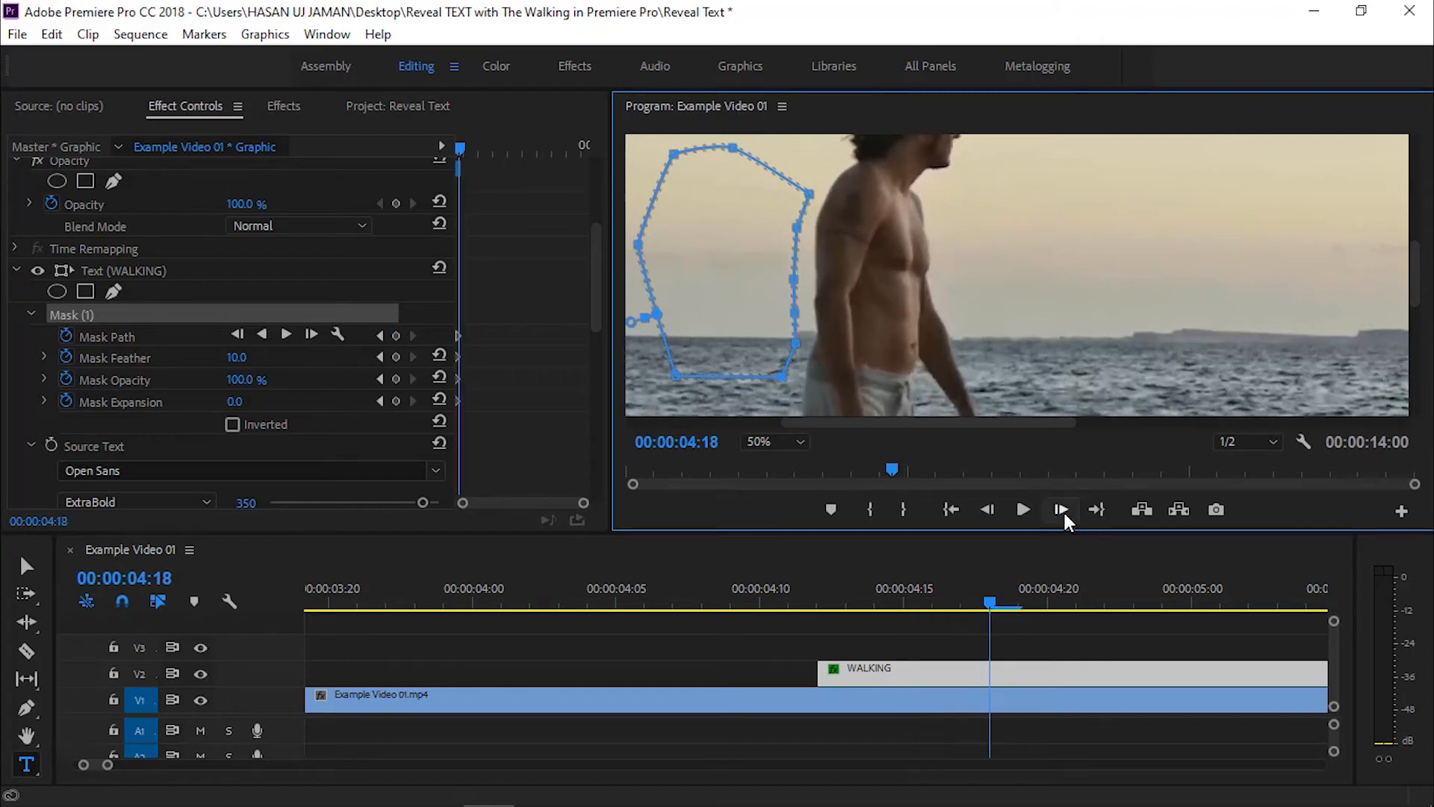
drag(809, 194, 813, 302)
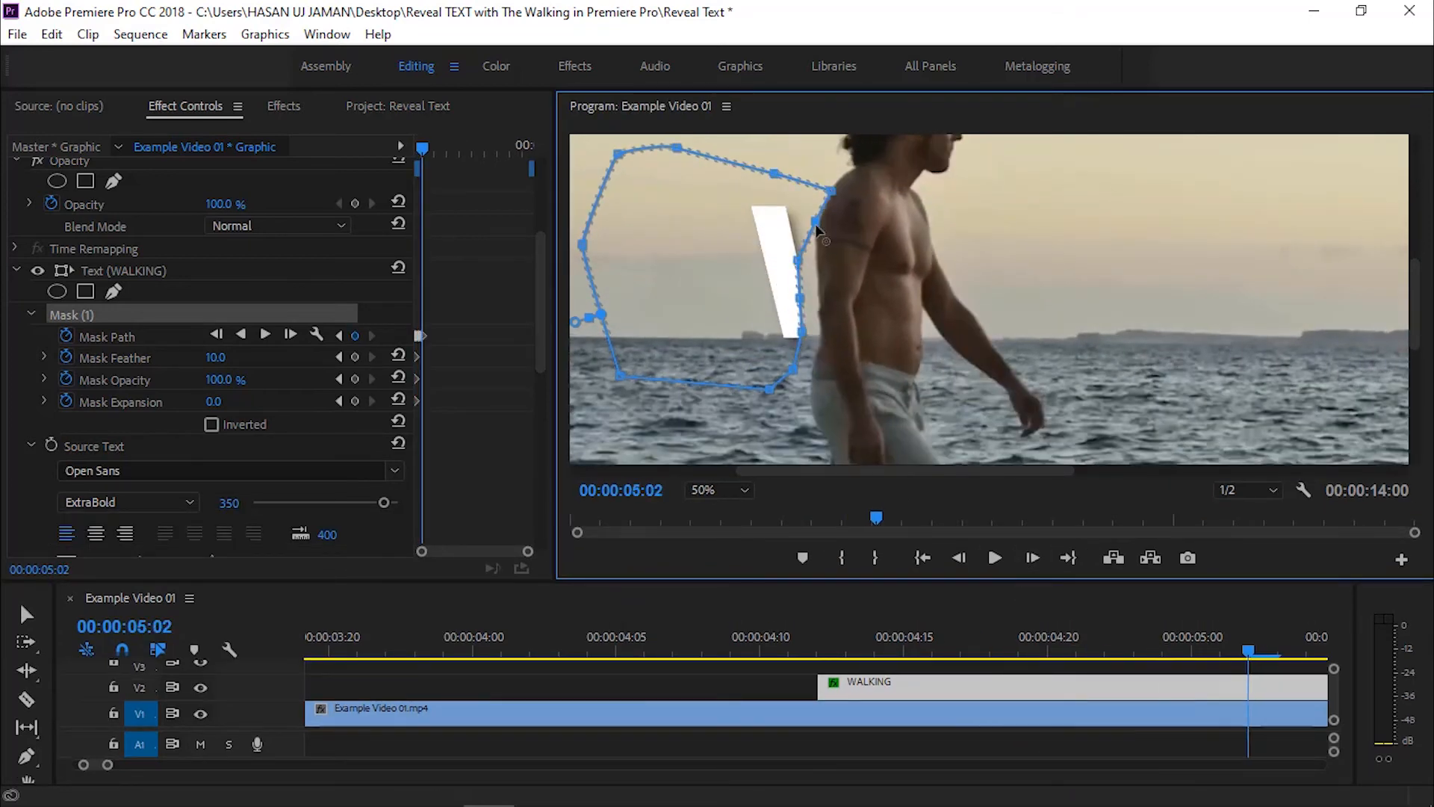
- Extend the front edge of Mask (1) along the man's back every three frames up to 00:00:06:07, uncovering the W and part of the A
key(Right)
key(Right)
key(Right)
key(Right)
key(Right)
key(Right)
key(Right)
key(Right)
key(Right)
key(Right)
key(Right)
key(Right)
key(Right)
key(Right)
key(Right)
key(Right)
key(Right)
key(Right)
drag(922, 351, 960, 353)
key(Right)
key(Right)
key(Right)
key(Right)
key(Right)
key(Right)
drag(964, 247, 989, 244)
key(Right)
key(Right)
key(Right)
drag(964, 362, 996, 361)
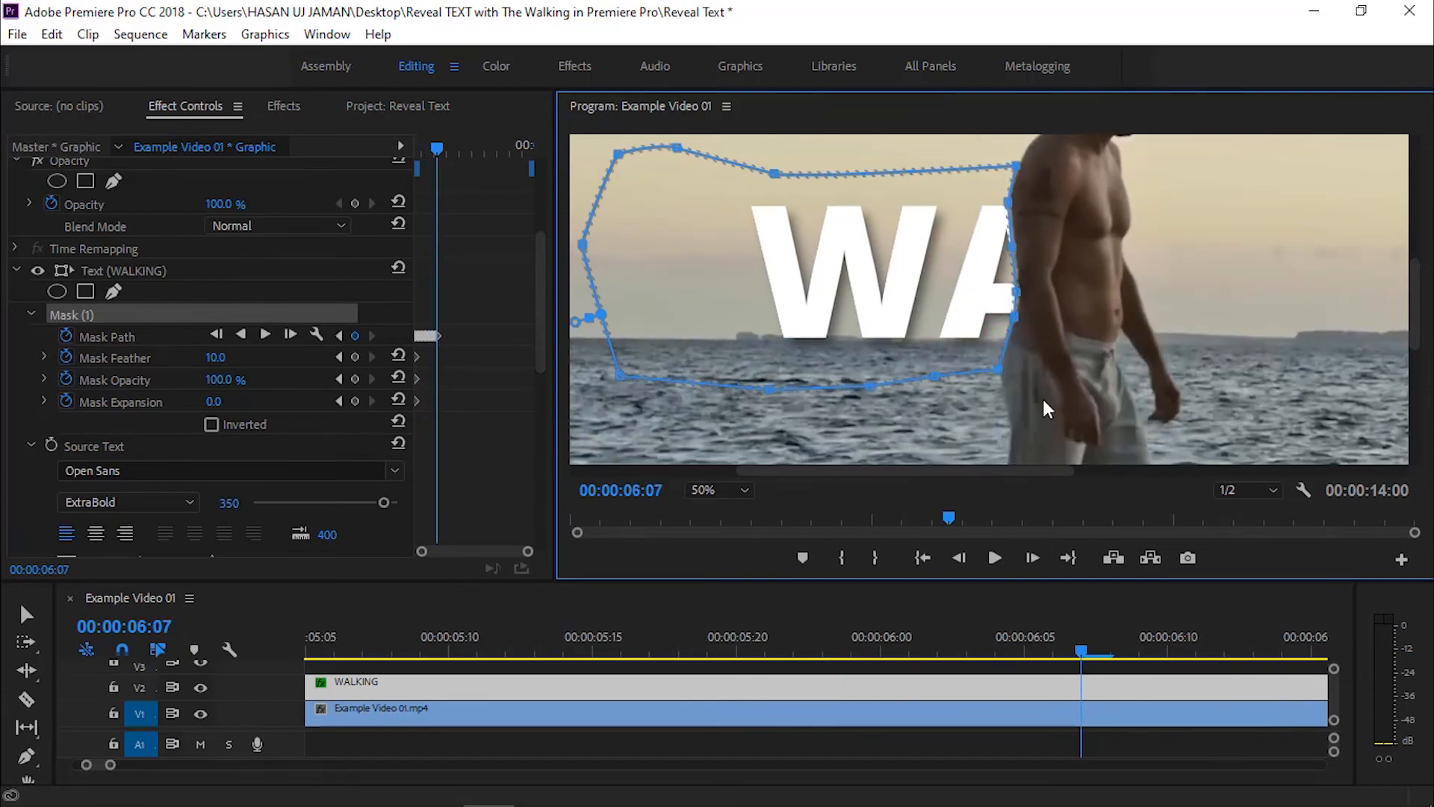
- Keyframe the front edge of Mask (1) along the man's back every three frames up to 00:00:07:09, uncovering the A and L
key(Right)
key(Right)
key(Right)
key(Right)
key(Right)
key(Right)
drag(1002, 279, 1030, 279)
key(Right)
key(Right)
key(Right)
drag(1031, 174, 1050, 176)
key(Right)
key(Right)
key(Right)
key(Right)
key(Right)
key(Right)
key(Right)
key(Right)
key(Right)
drag(1109, 351, 1169, 354)
key(Right)
key(Right)
key(Right)
key(Right)
key(Right)
key(Right)
drag(906, 472, 971, 471)
key(Right)
key(Right)
key(Right)
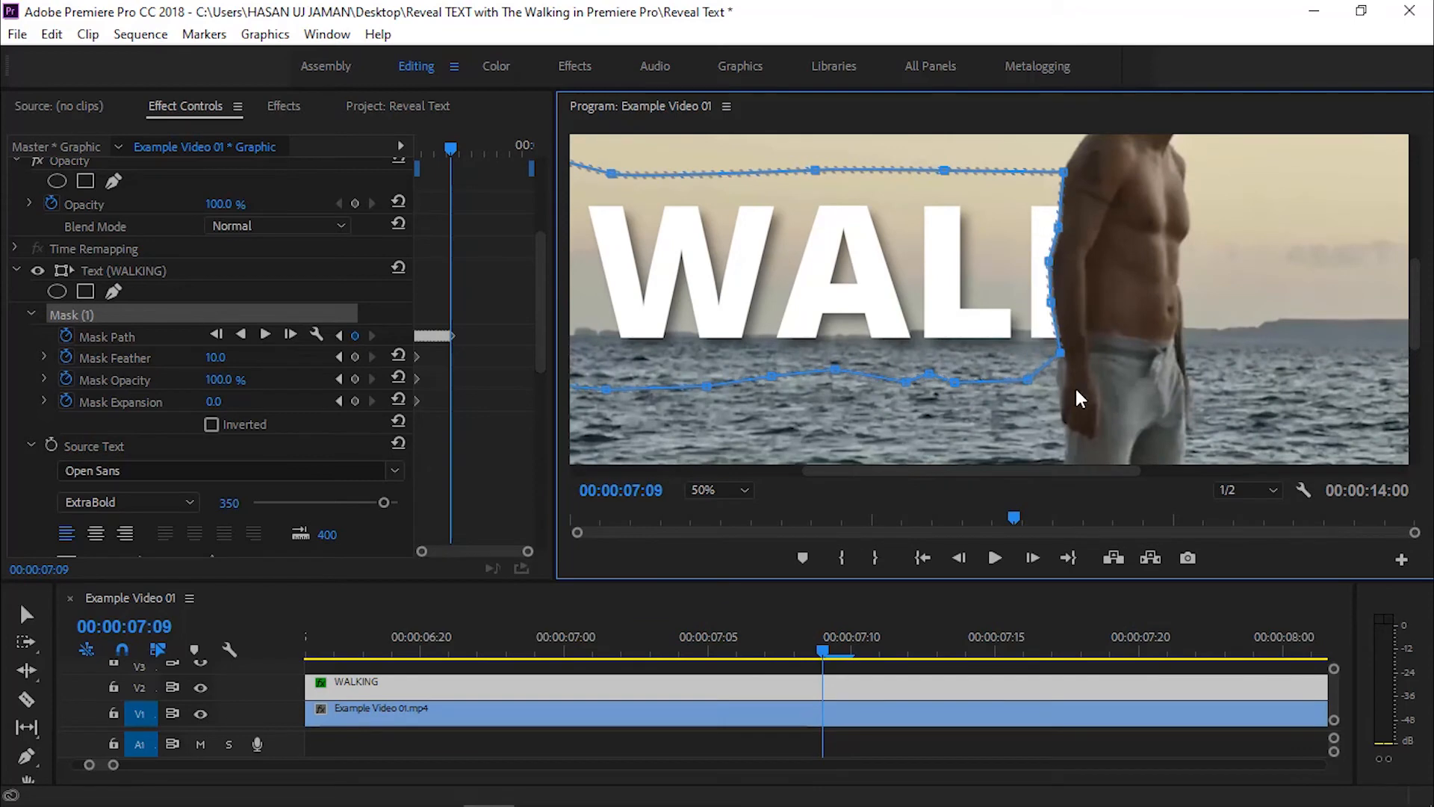
- Reshape the front edge of Mask (1) every three frames from 00:00:07:12 to 00:00:09:01, following the man's back past the letters K, I and N
key(Right)
key(Right)
key(Right)
drag(1055, 343, 1087, 343)
key(Right)
key(Right)
key(Right)
key(Right)
key(Right)
key(Right)
drag(1097, 170, 1110, 172)
key(Right)
key(Right)
key(Right)
drag(1111, 263, 1173, 241)
key(Right)
key(Right)
key(Right)
key(Right)
key(Right)
key(Right)
drag(971, 471, 1041, 472)
key(Right)
key(Right)
key(Right)
key(Right)
key(Right)
key(Right)
drag(1023, 175, 1065, 215)
key(Right)
key(Right)
key(Right)
key(Right)
key(Right)
key(Right)
drag(1106, 327, 1147, 329)
drag(1041, 472, 1089, 472)
key(Right)
key(Right)
key(Right)
key(Right)
key(Right)
key(Right)
key(Right)
key(Right)
key(Right)
drag(1034, 215, 1101, 224)
key(Right)
key(Right)
key(Right)
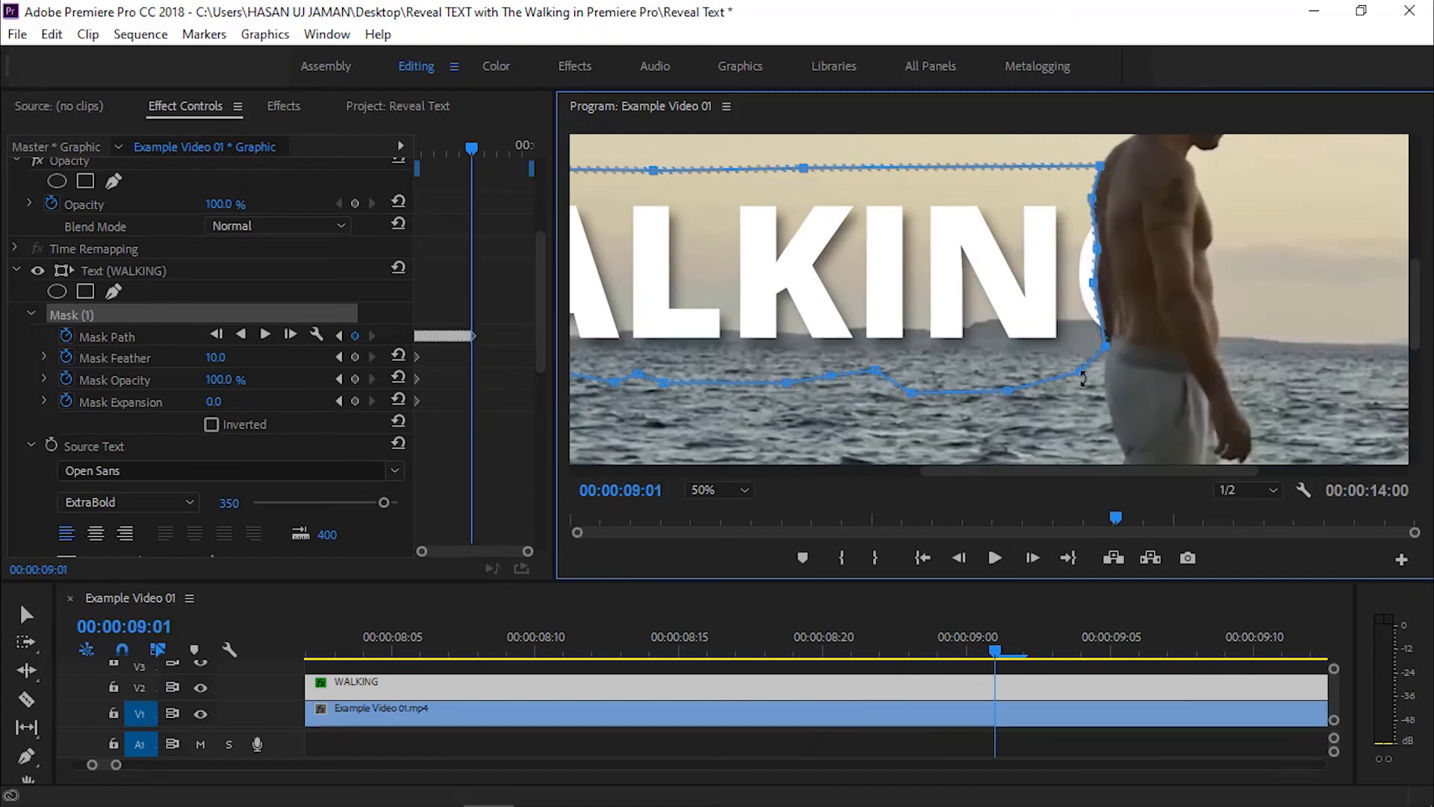
- Finish the Mask (1) path animation up to 00:00:09:18, moving its front edge behind the man until the final G is fully uncovered
drag(1089, 471, 1140, 472)
key(Right)
key(Right)
key(Right)
key(Right)
key(Right)
key(Right)
key(Right)
key(Right)
key(Right)
drag(996, 165, 1069, 178)
key(Right)
key(Right)
key(Right)
key(Right)
key(Right)
key(Right)
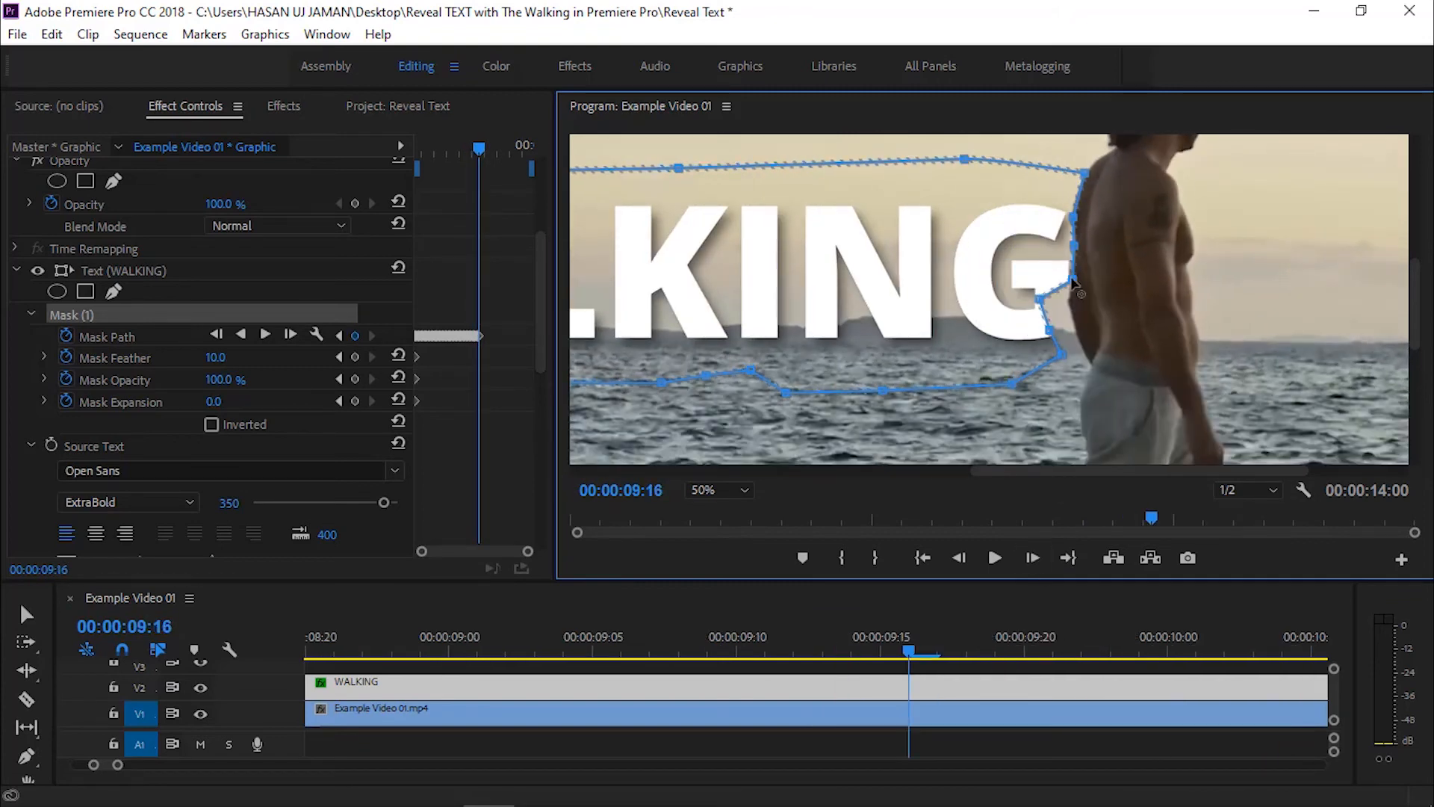
key(Right)
key(Right)
drag(1061, 283, 1092, 283)
- Fit the whole frame in the program view and play the sequence from 00:00:01:02 to check the text reveal
click(721, 495)
click(717, 510)
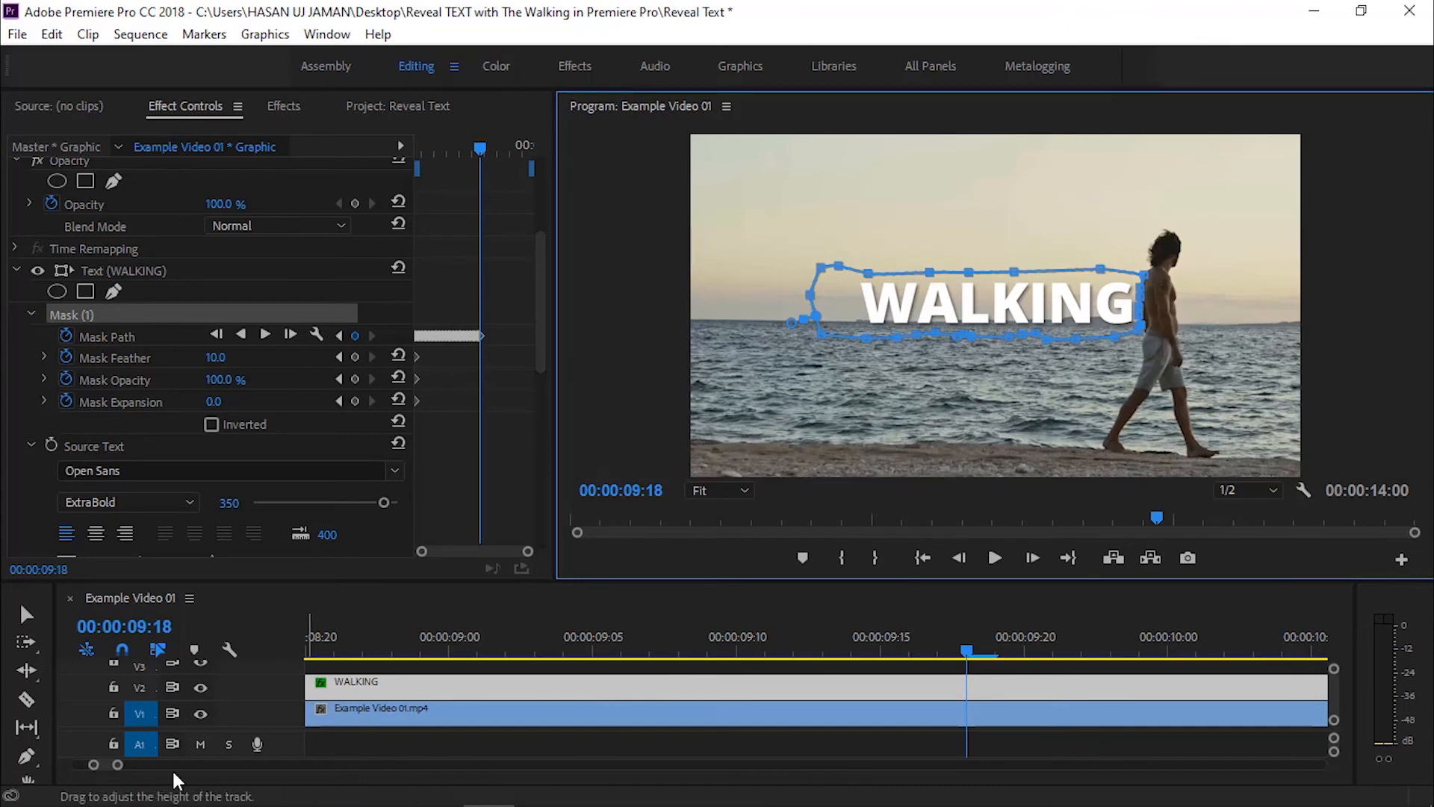
drag(118, 764, 222, 797)
drag(473, 652, 324, 657)
click(360, 688)
click(349, 650)
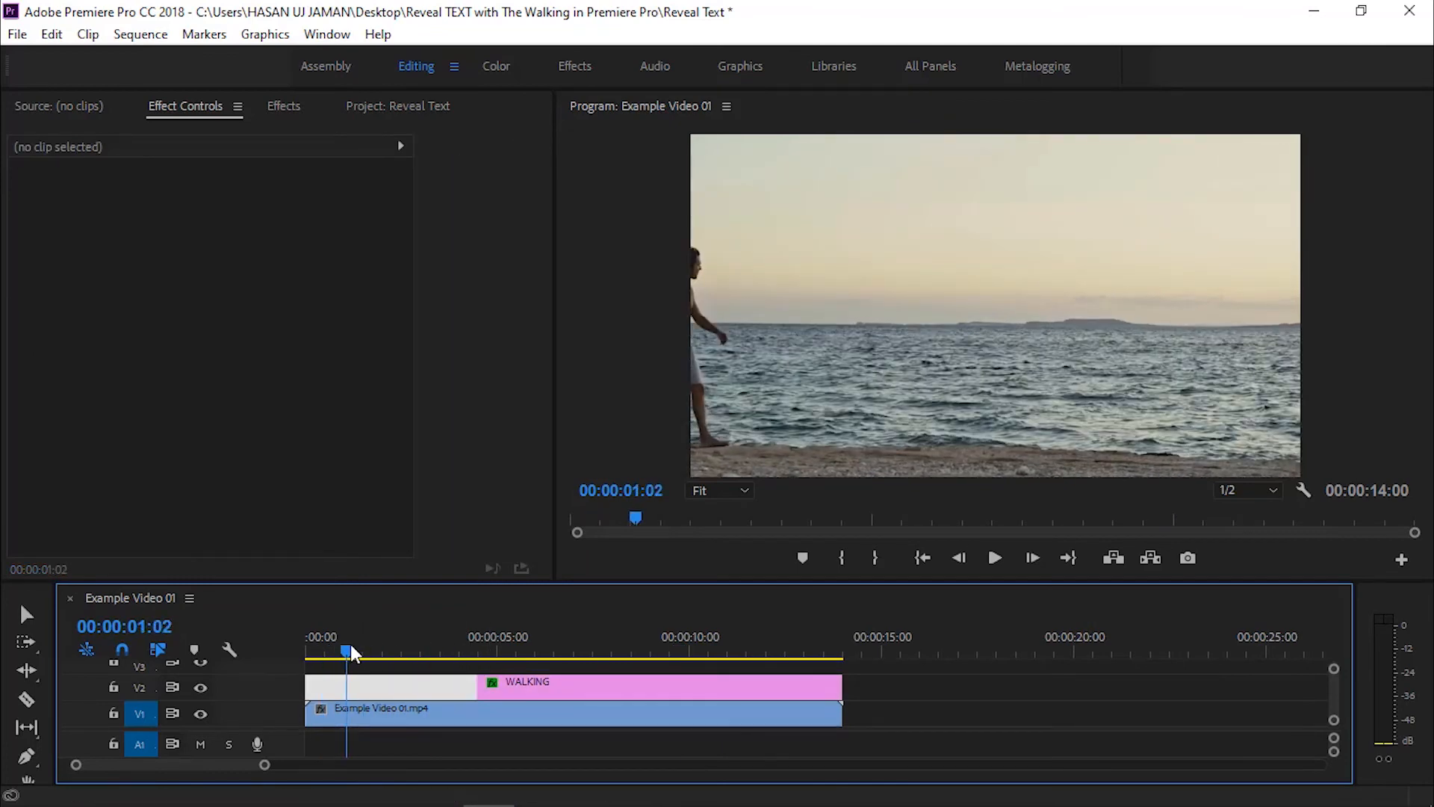
key(space)
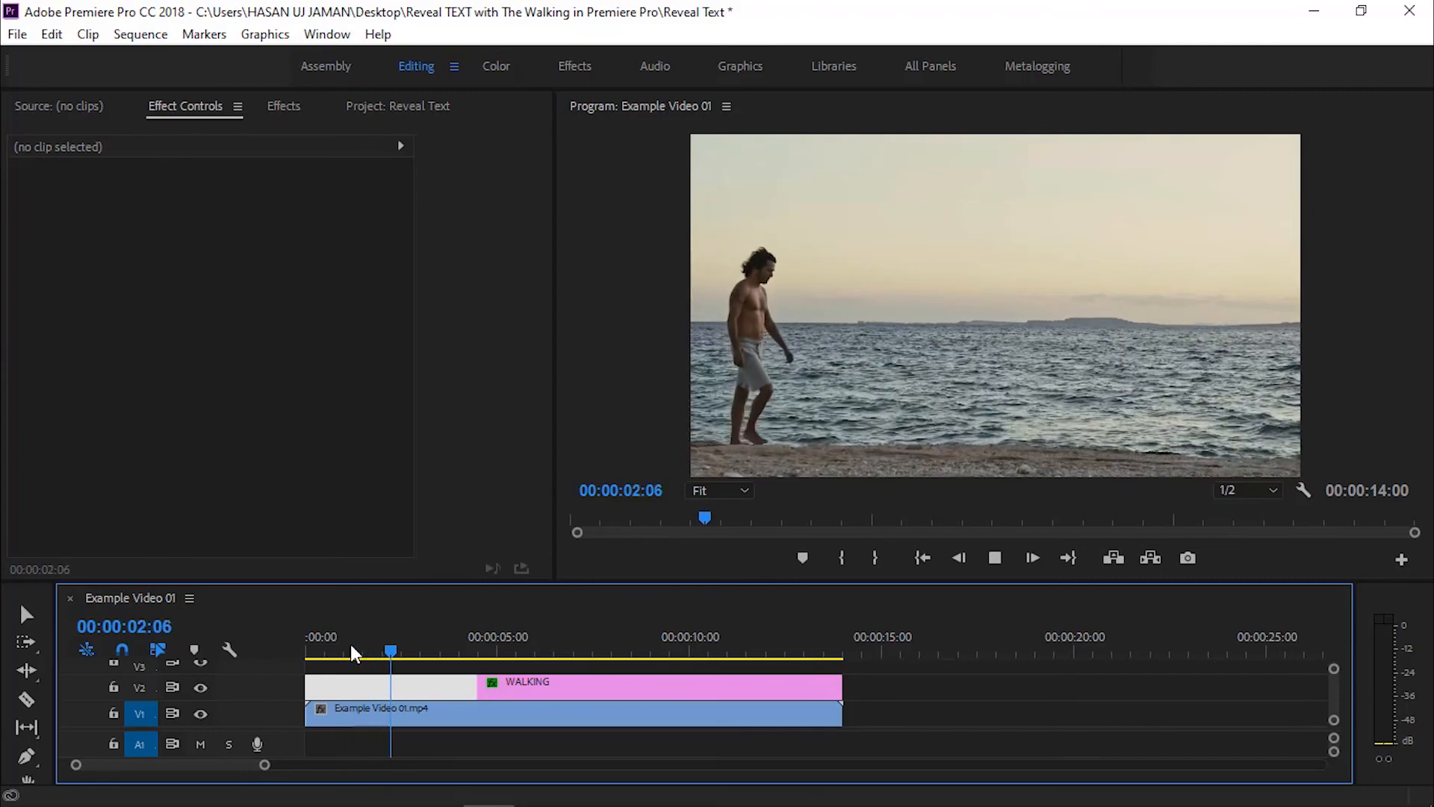